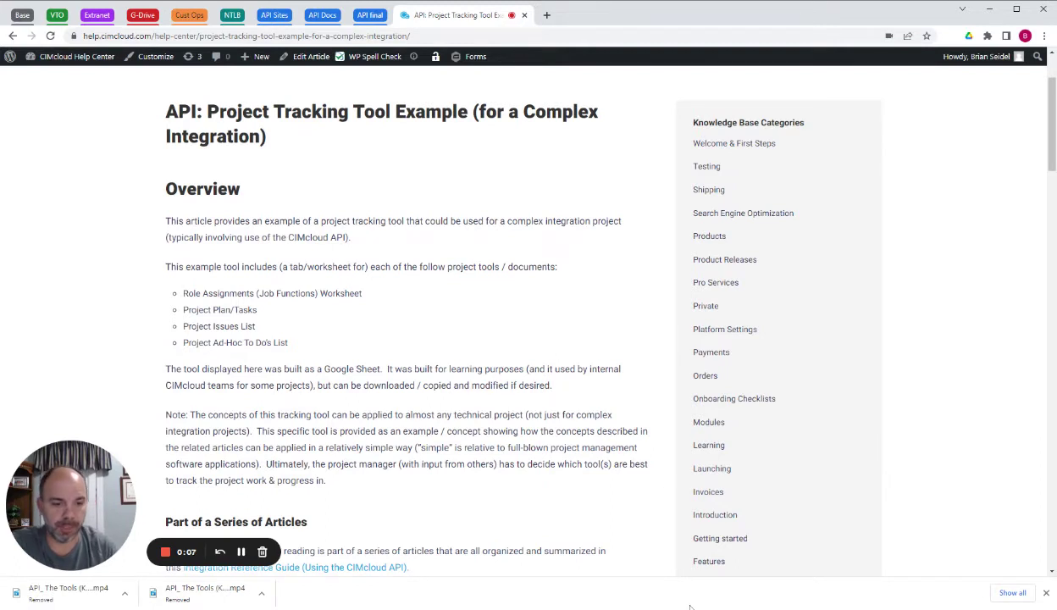
Step: Examine the article's Overview section and highlight the list of four included project tools
{"action": "left_click", "coordinate": [1010, 593]}
{"action": "scroll", "coordinate": [406, 338], "scroll_direction": "down", "scroll_amount": 3}
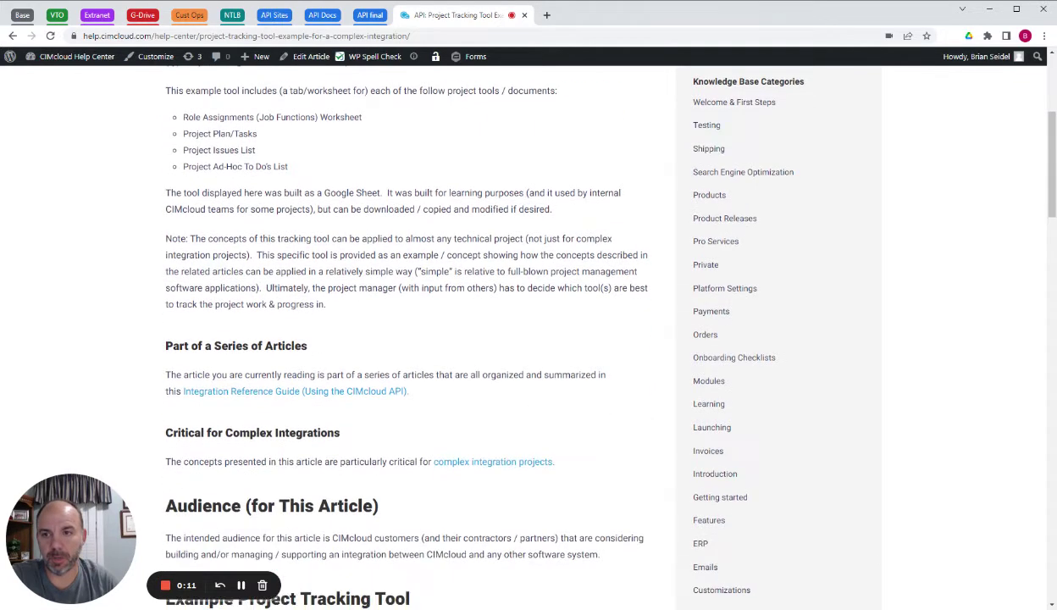
{"action": "scroll", "coordinate": [406, 339], "scroll_direction": "up", "scroll_amount": 1}
{"action": "scroll", "coordinate": [301, 246], "scroll_direction": "up", "scroll_amount": 1}
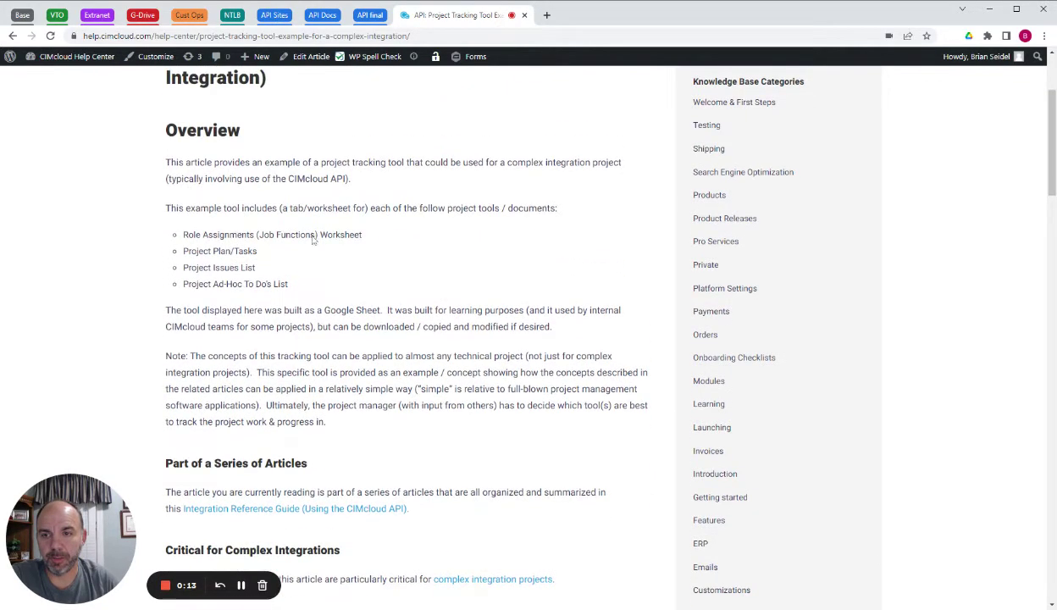
{"action": "left_click_drag", "start_coordinate": [294, 288], "coordinate": [179, 234]}
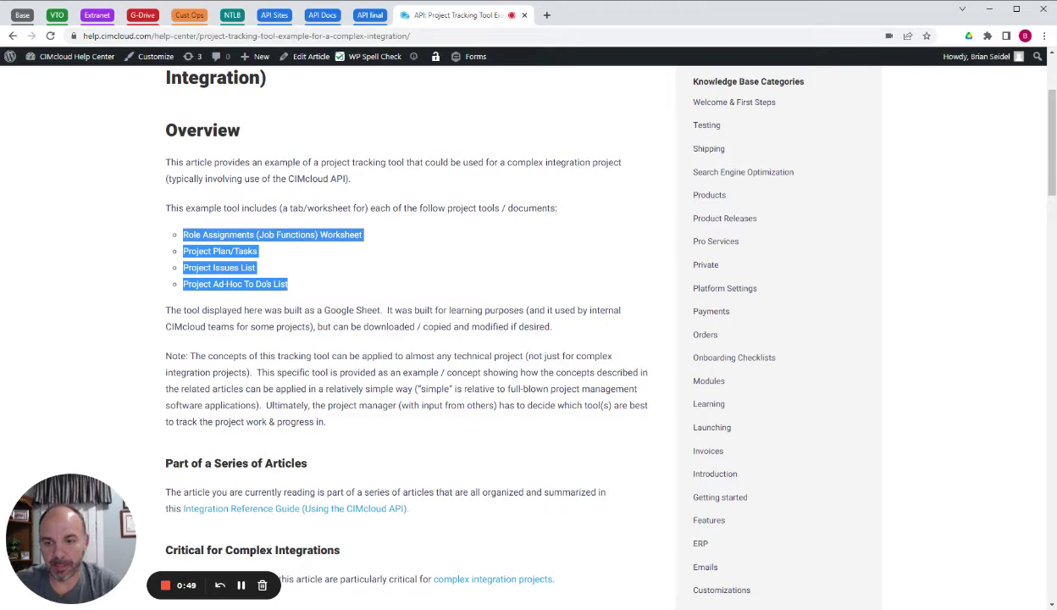
Step: Open the example project tracking tool from the View/Download link in the article's Tool Download section
{"action": "scroll", "coordinate": [311, 298], "scroll_direction": "down", "scroll_amount": 2}
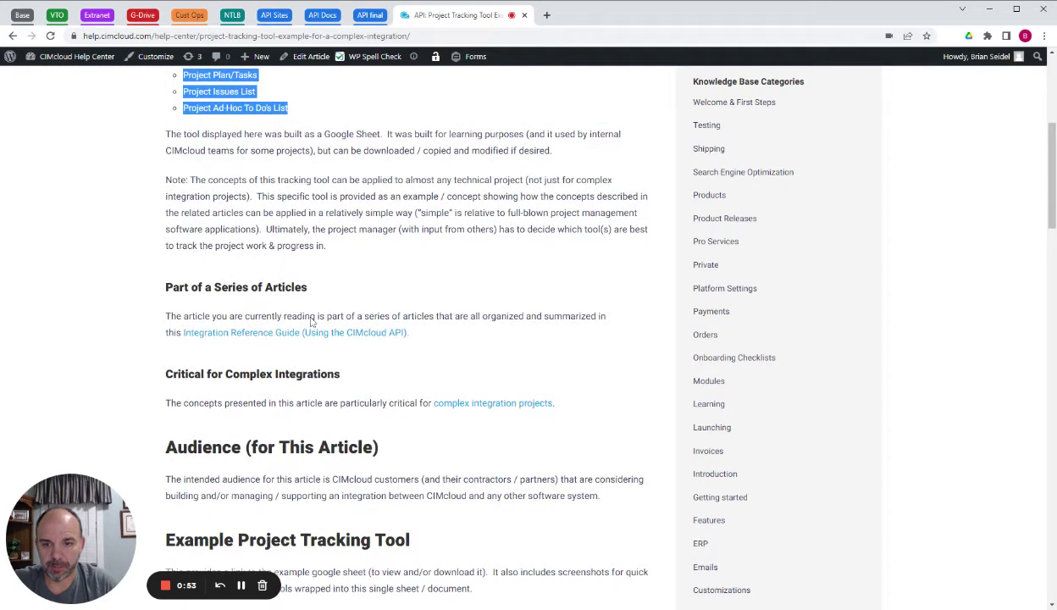
{"action": "scroll", "coordinate": [330, 305], "scroll_direction": "down", "scroll_amount": 4}
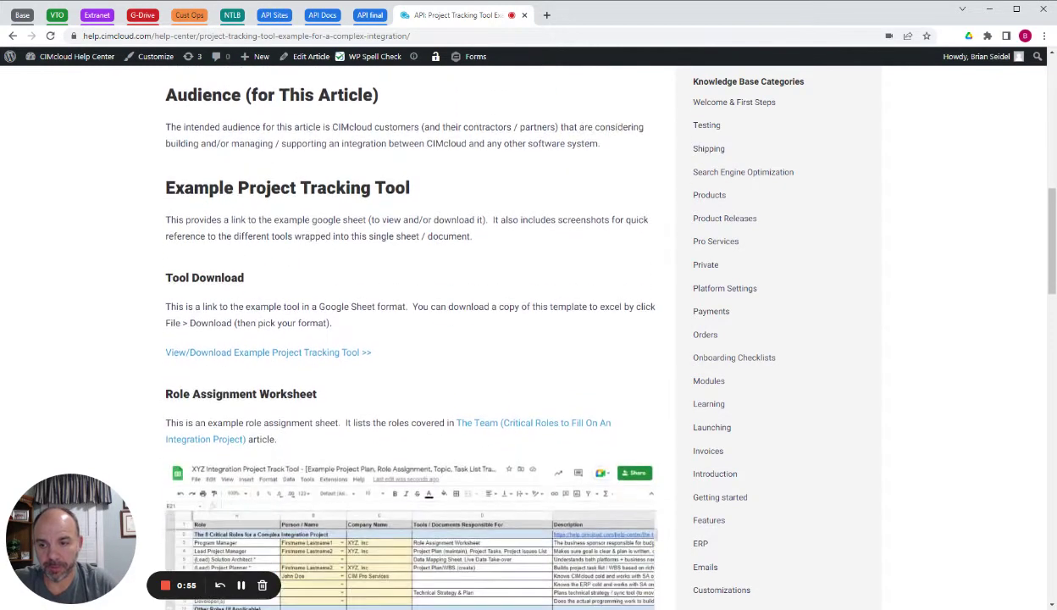
{"action": "scroll", "coordinate": [329, 303], "scroll_direction": "down", "scroll_amount": 1}
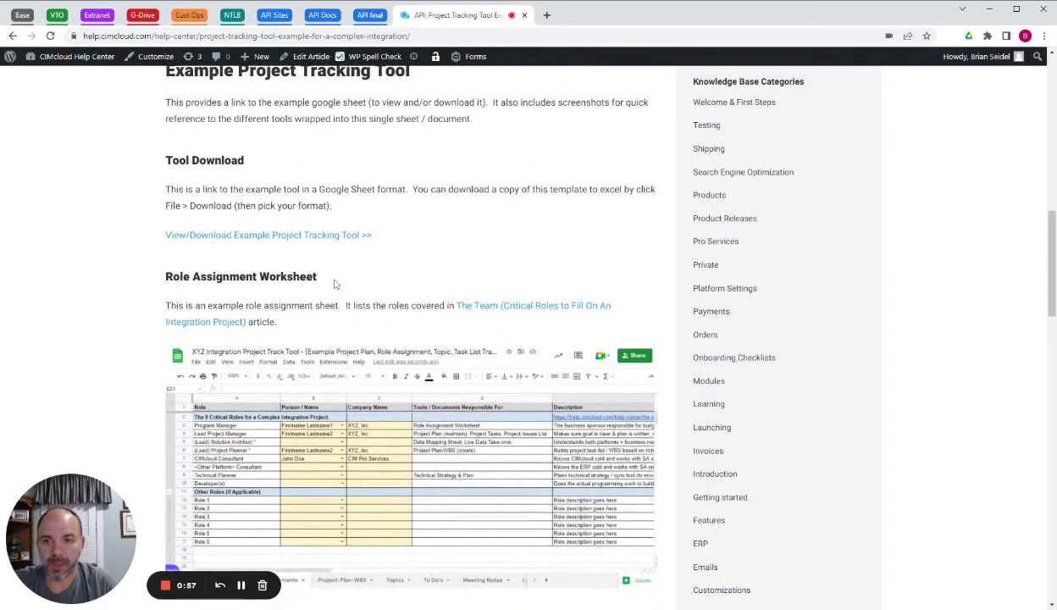
{"action": "left_click", "coordinate": [298, 237]}
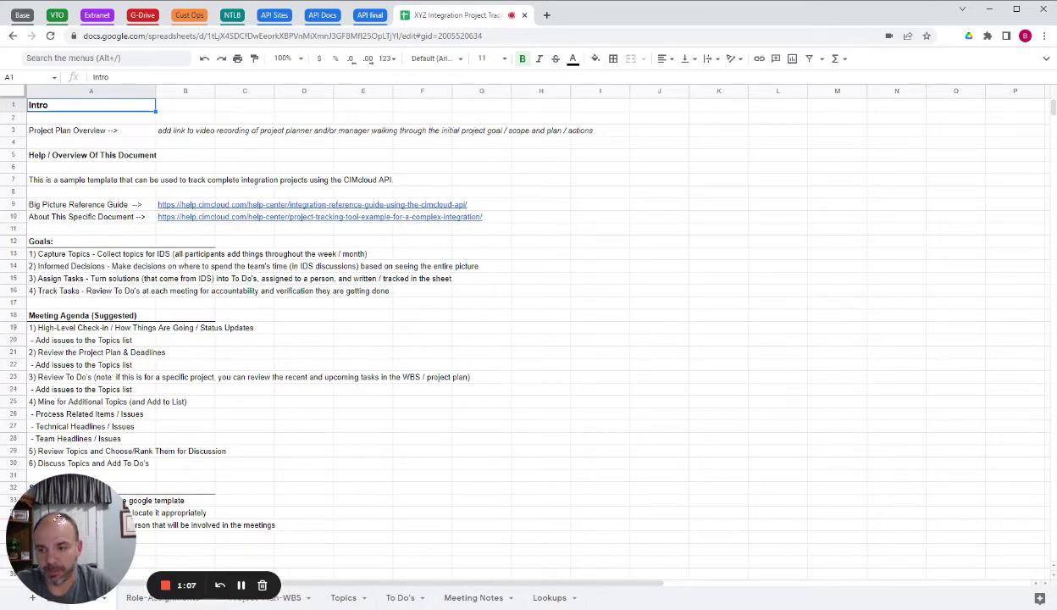
Step: Examine the Intro sheet, including the Big Picture Reference Guide and About This Specific Document entries
{"action": "left_click_drag", "start_coordinate": [68, 509], "coordinate": [791, 522]}
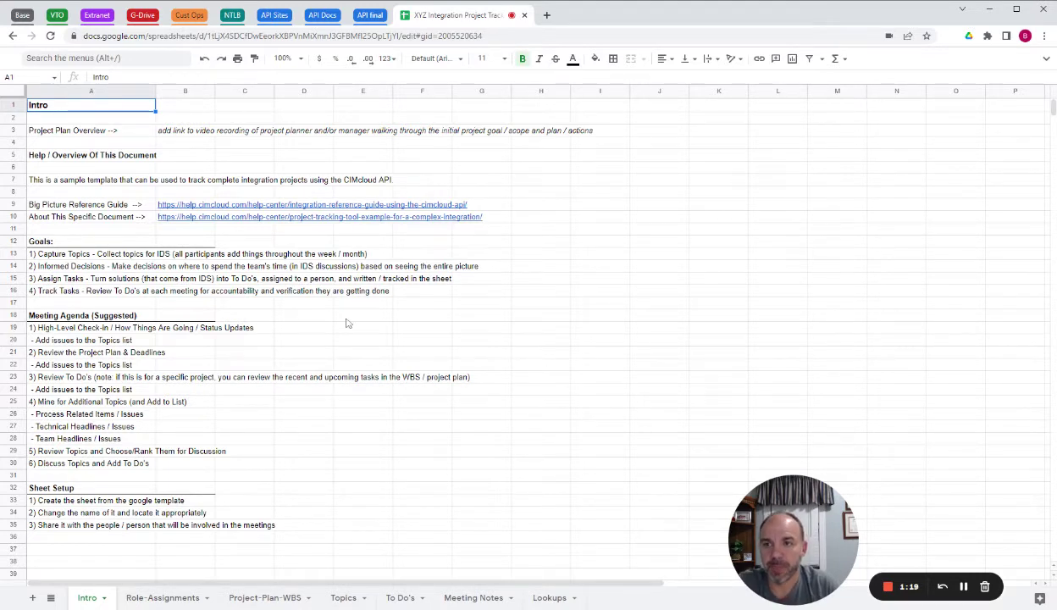
{"action": "left_click", "coordinate": [79, 206]}
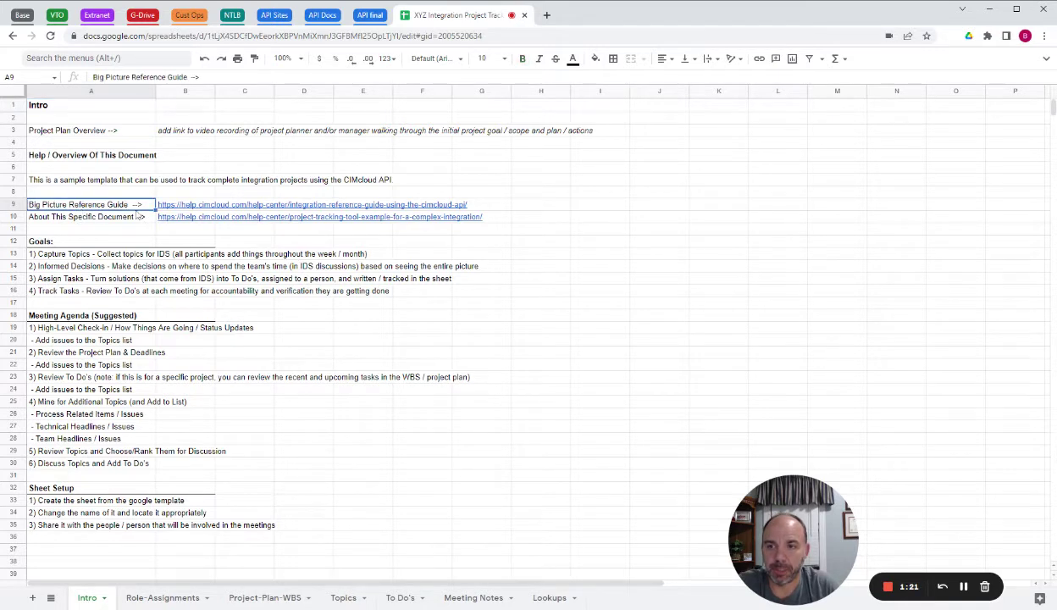
{"action": "mouse_move", "coordinate": [169, 207]}
{"action": "left_click", "coordinate": [106, 217]}
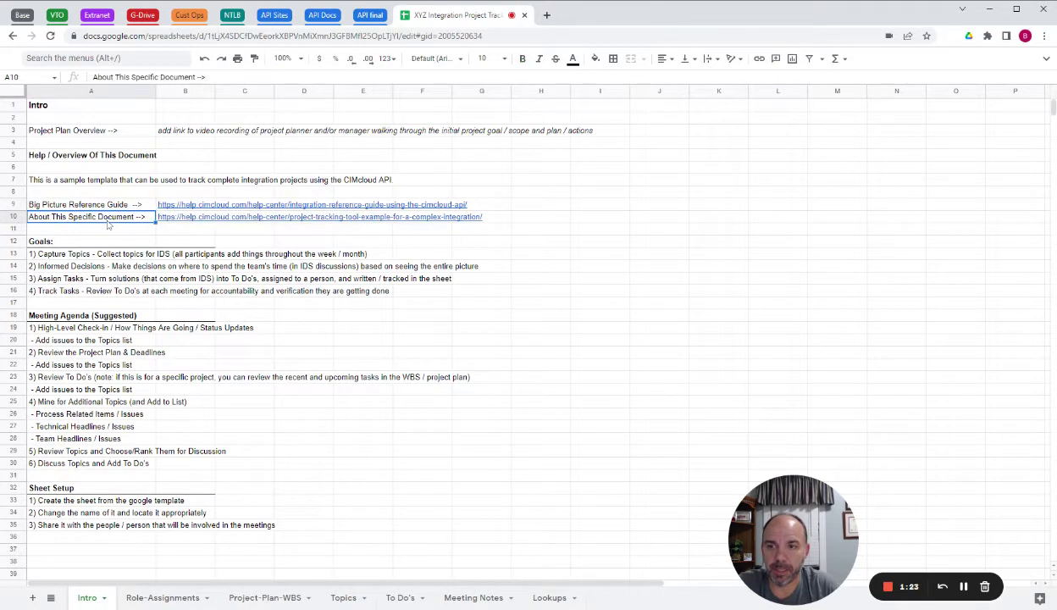
{"action": "mouse_move", "coordinate": [193, 225]}
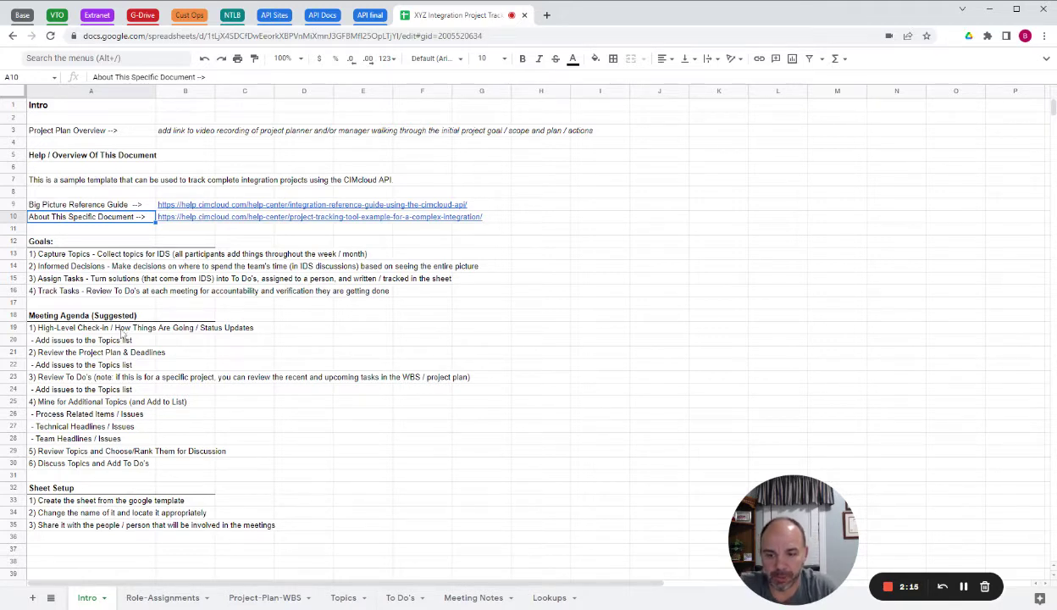
Step: View the authentication issue on the Topics sheet and return to the Intro sheet
{"action": "left_click", "coordinate": [343, 598]}
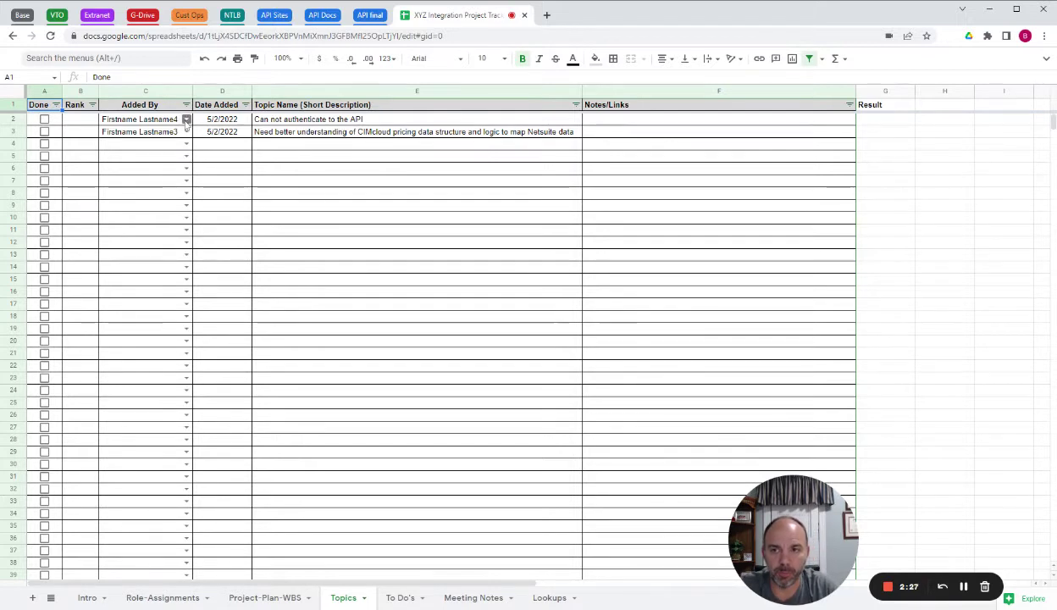
{"action": "left_click", "coordinate": [298, 119]}
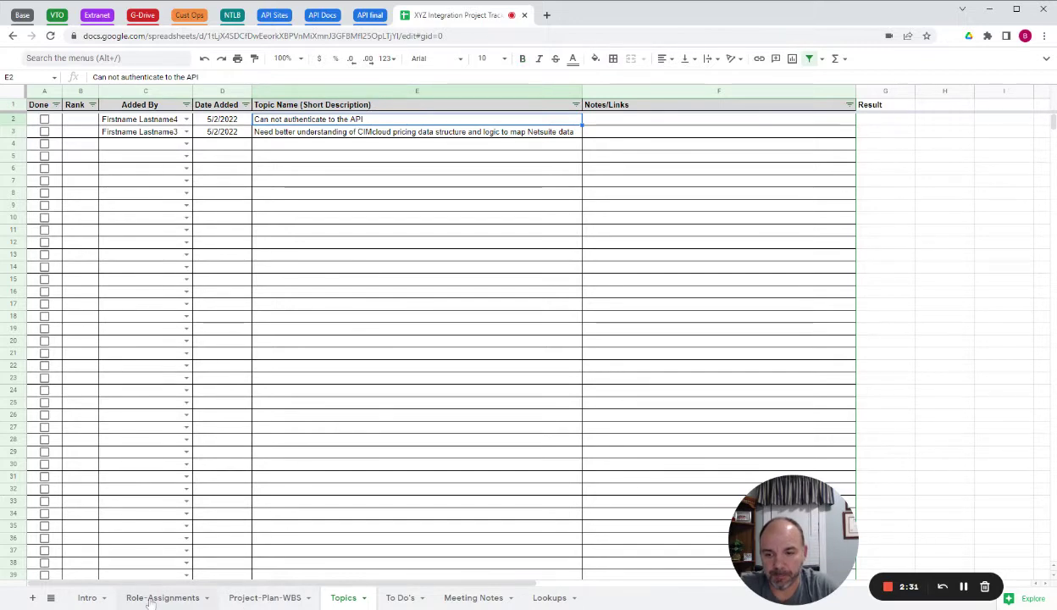
{"action": "left_click", "coordinate": [87, 597]}
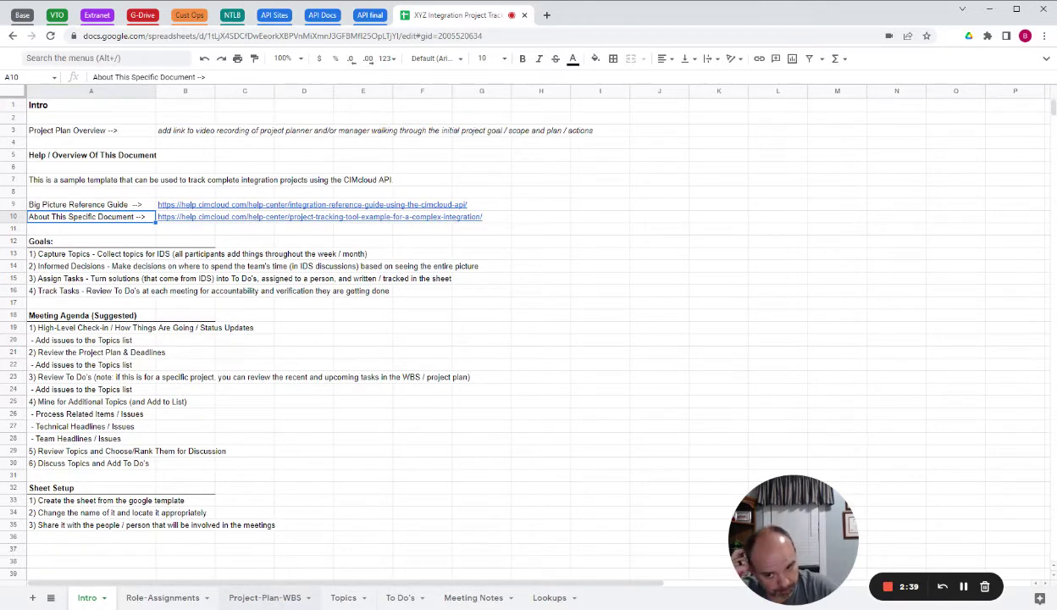
Step: On the Project-Plan-WBS sheet, mark "Assign the Rest of the Critical Roles" and "Organize a Project Kick-off Call" as done
{"action": "left_click", "coordinate": [266, 597]}
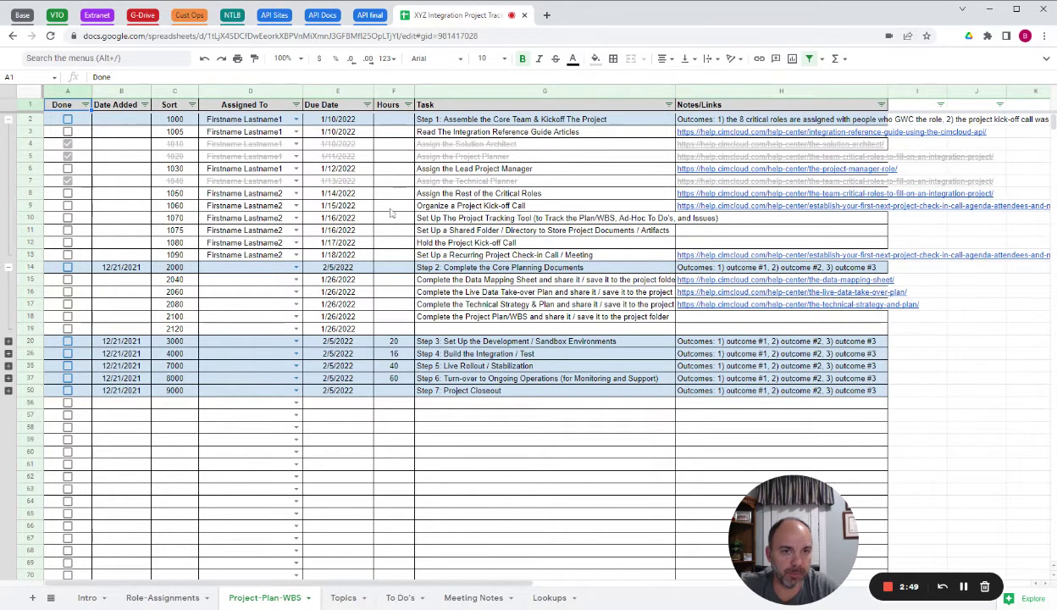
{"action": "left_click", "coordinate": [68, 193]}
{"action": "left_click", "coordinate": [68, 205]}
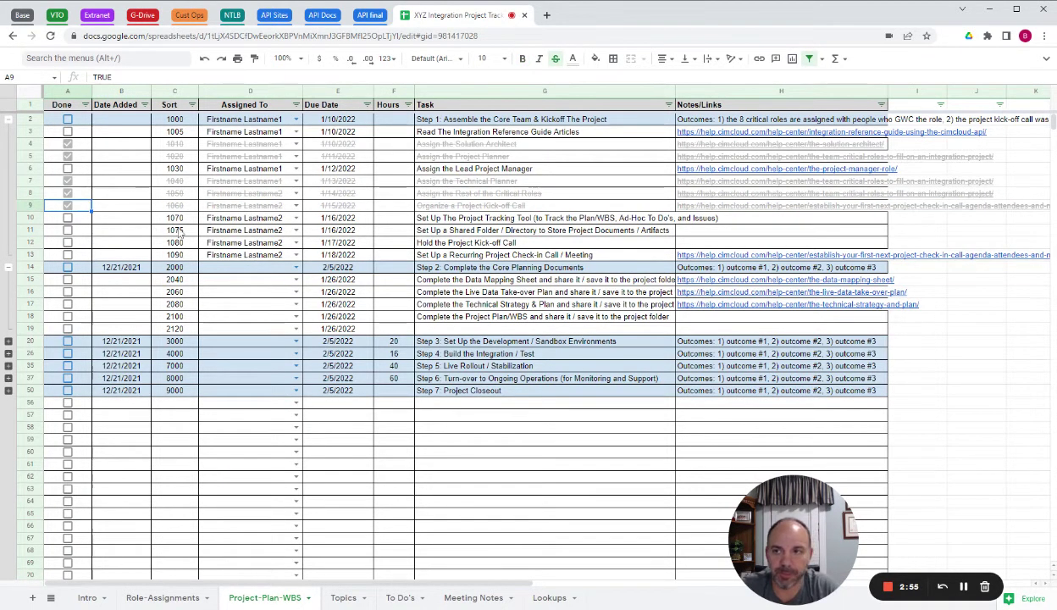
Step: Filter the project plan's Done column to hide TRUE rows, and undo the filter
{"action": "left_click", "coordinate": [85, 104]}
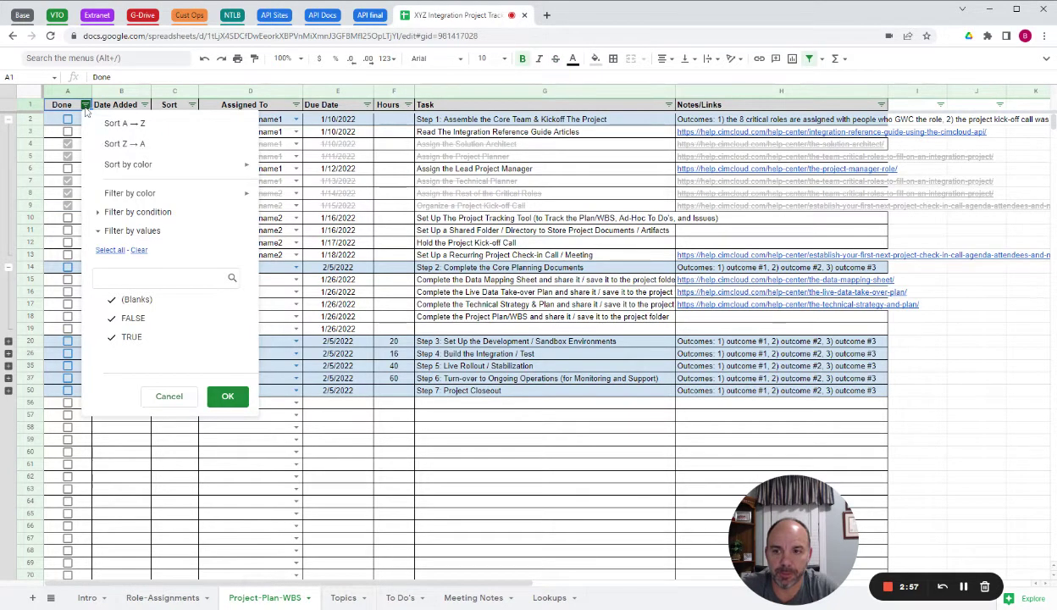
{"action": "left_click", "coordinate": [129, 337]}
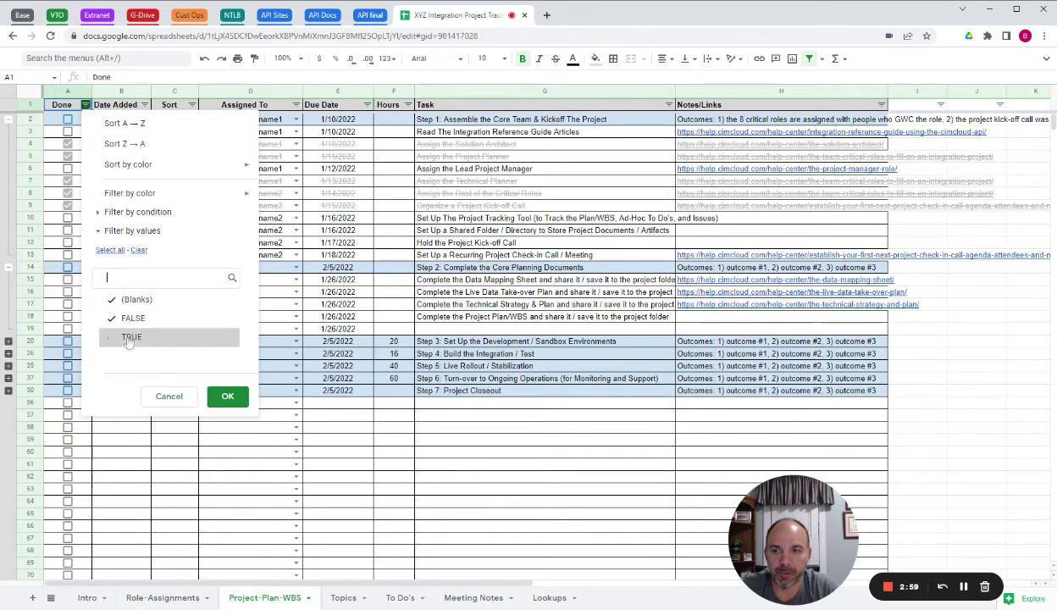
{"action": "left_click", "coordinate": [227, 395]}
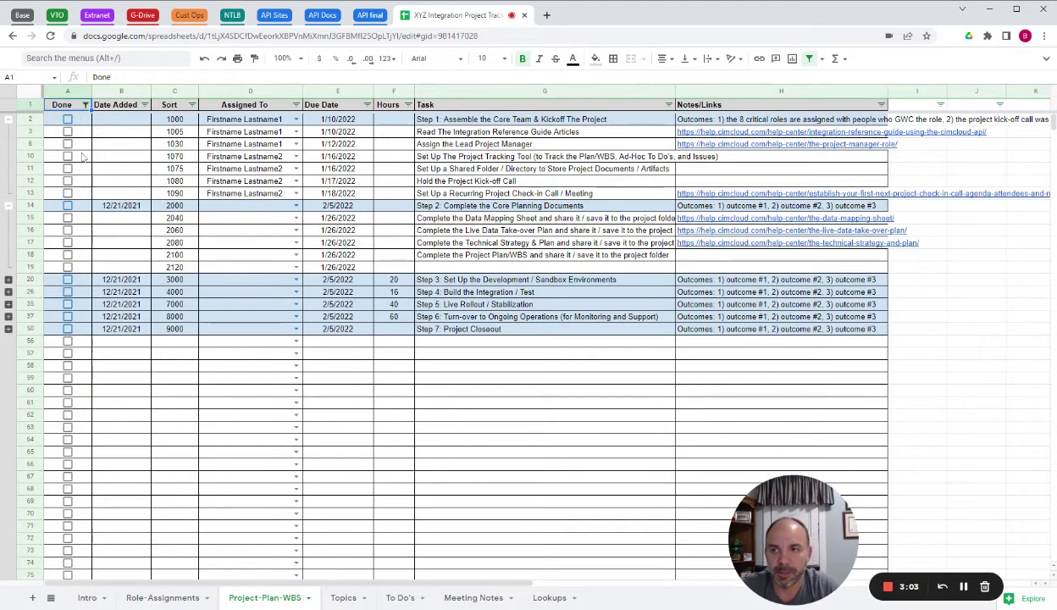
{"action": "left_click", "coordinate": [204, 61]}
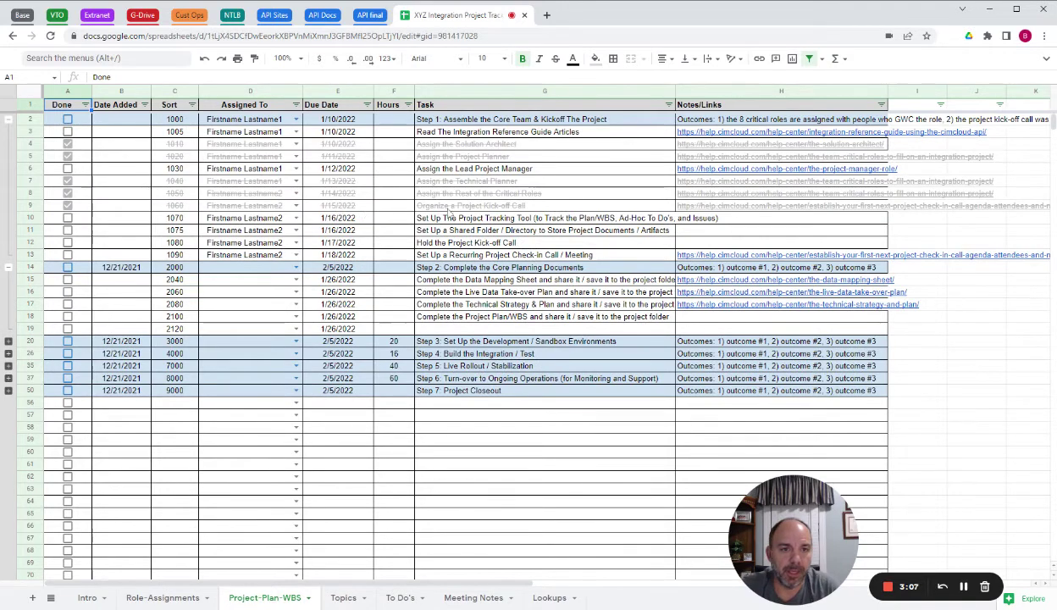
Step: Collapse and re-expand the task rows grouped under Step 1 of the project plan
{"action": "left_click", "coordinate": [8, 119]}
{"action": "left_click", "coordinate": [8, 132]}
{"action": "left_click", "coordinate": [9, 132]}
{"action": "left_click", "coordinate": [9, 120]}
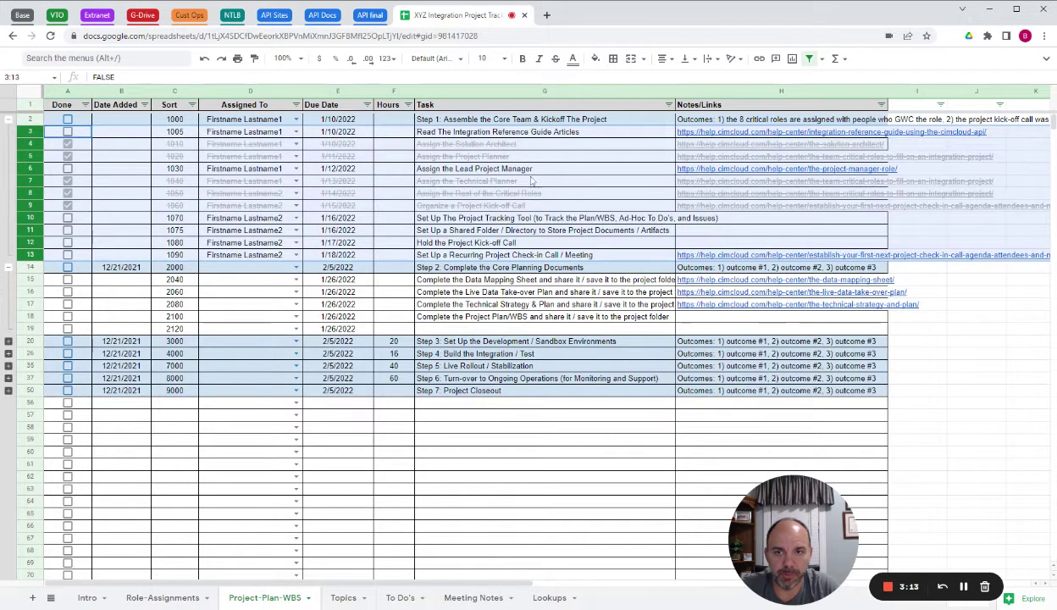
Step: Examine the "Step 1: Assemble the Core Team & Kickoff The Project" task and return to the Intro sheet
{"action": "left_click", "coordinate": [491, 121]}
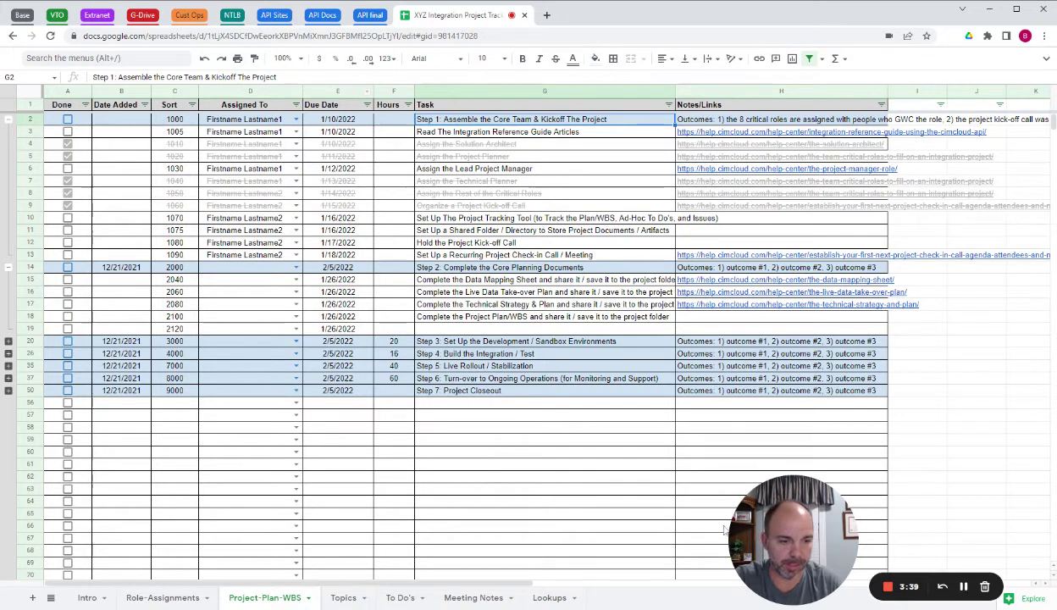
{"action": "left_click_drag", "start_coordinate": [783, 536], "coordinate": [857, 529]}
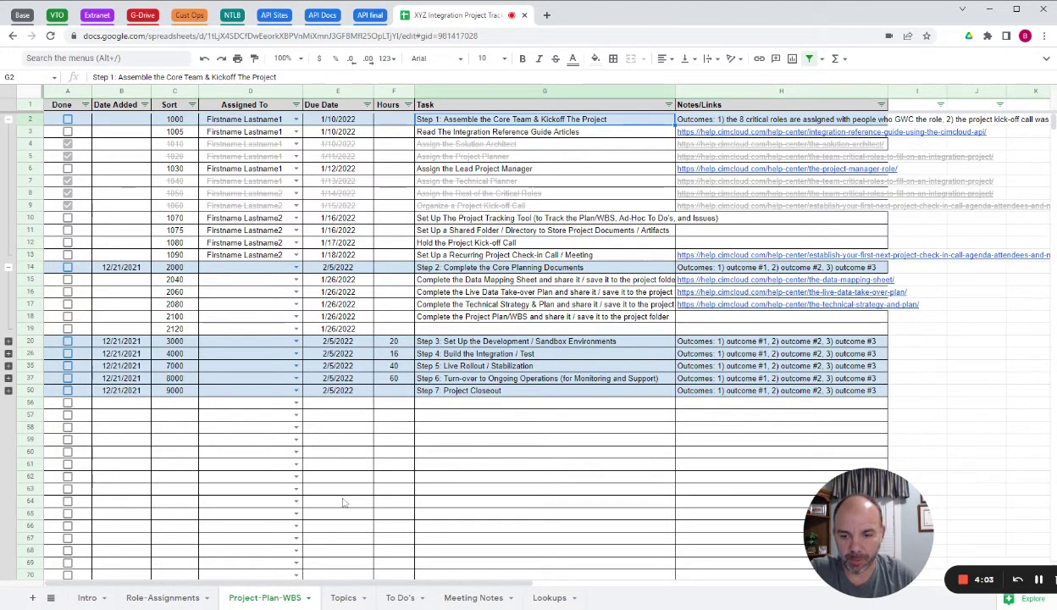
{"action": "left_click", "coordinate": [86, 598]}
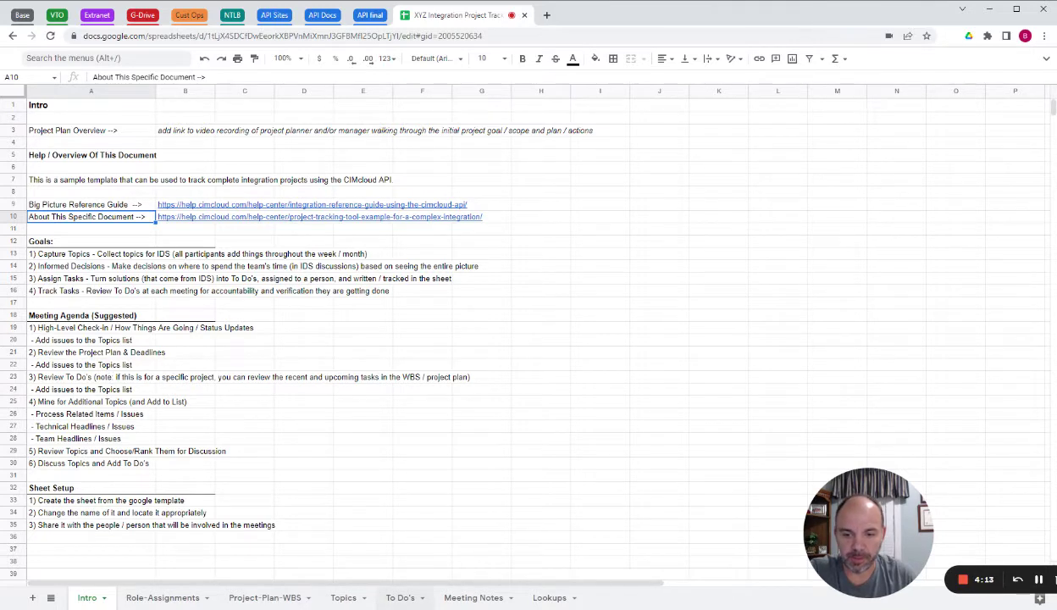
Step: On the To Do's sheet, filter the Done column to hide TRUE rows, and undo the filter
{"action": "left_click", "coordinate": [398, 598]}
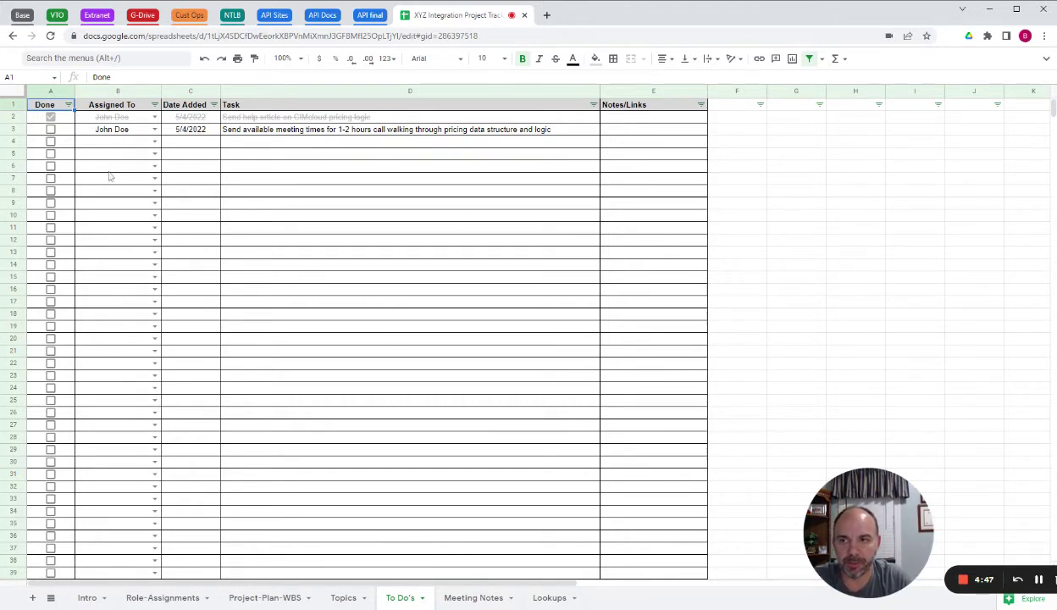
{"action": "left_click", "coordinate": [68, 104]}
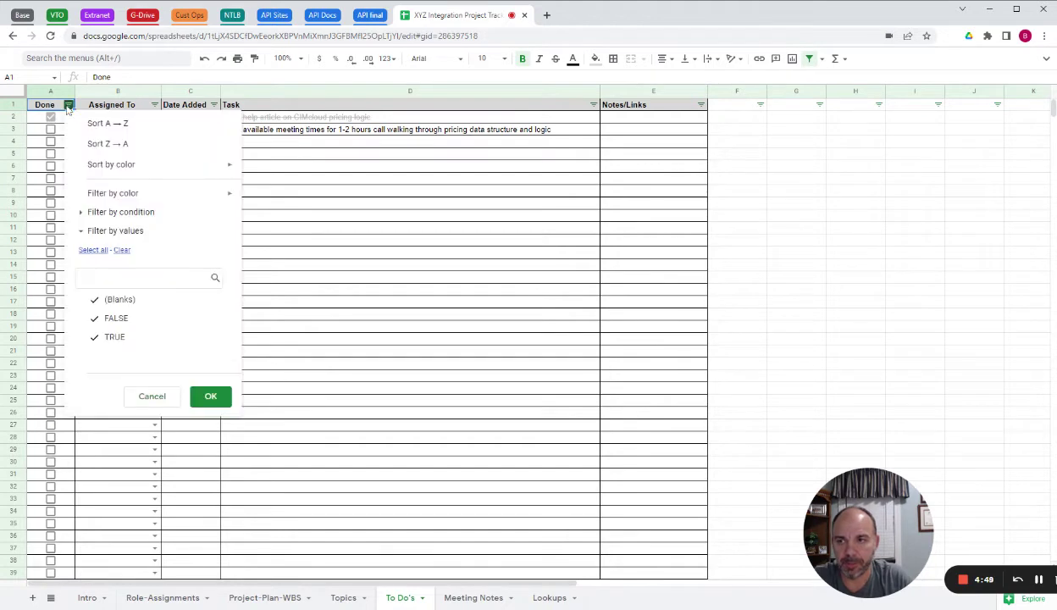
{"action": "left_click", "coordinate": [110, 336]}
{"action": "left_click", "coordinate": [211, 395]}
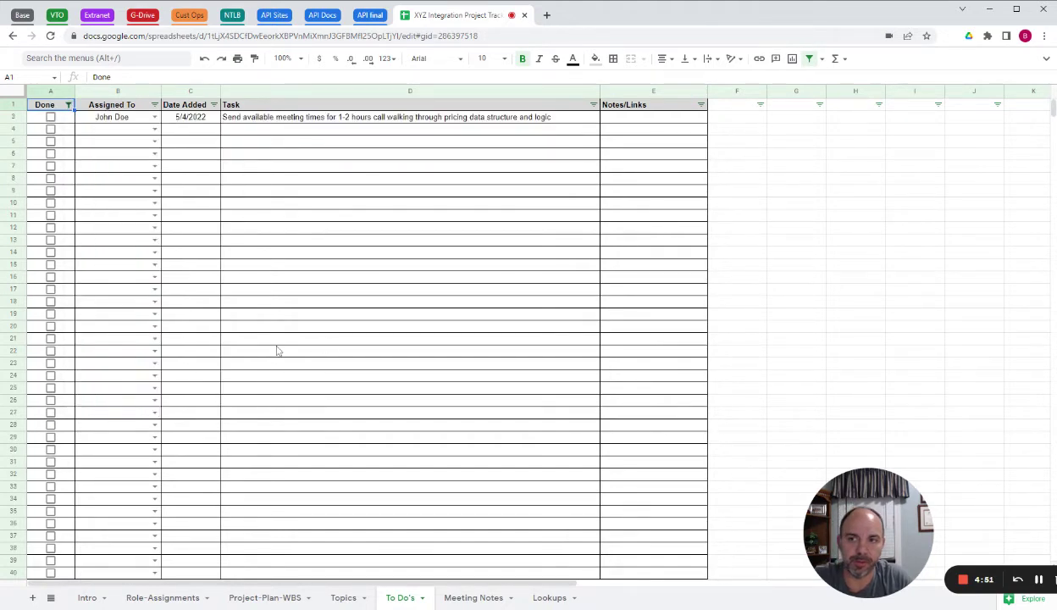
{"action": "left_click", "coordinate": [205, 64]}
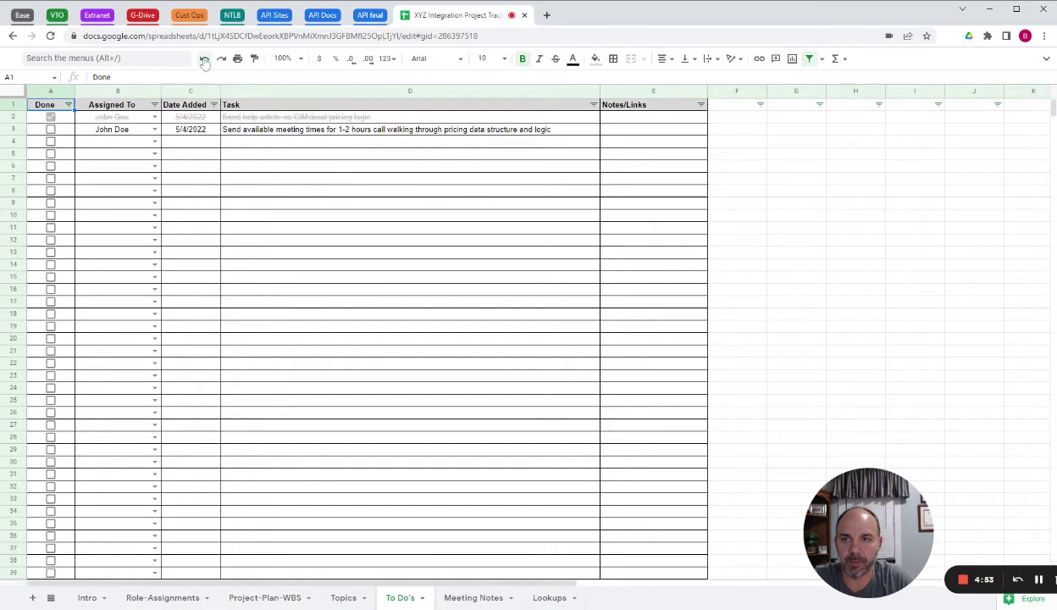
Step: Examine the Assigned To choices in row 4 of the To Do's sheet and compare them with the Lookups sheet's name list
{"action": "left_click", "coordinate": [155, 142]}
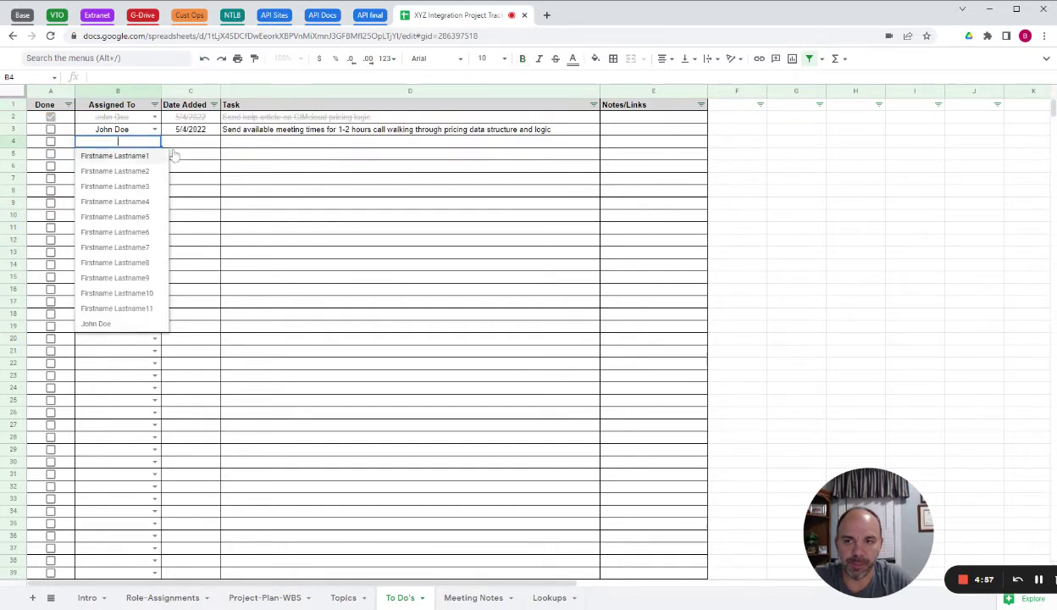
{"action": "left_click", "coordinate": [259, 144]}
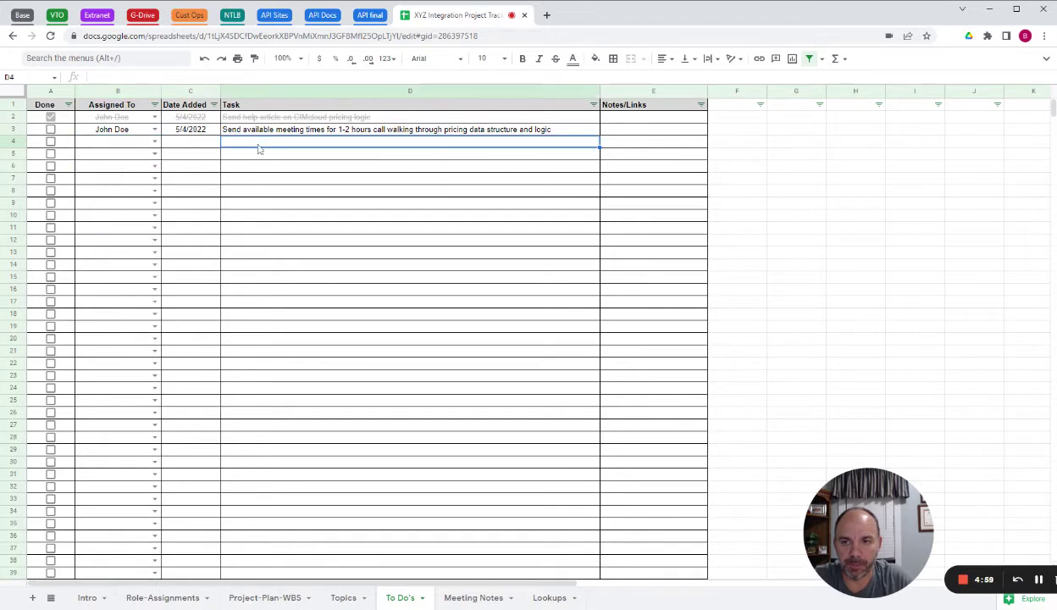
{"action": "left_click", "coordinate": [549, 598]}
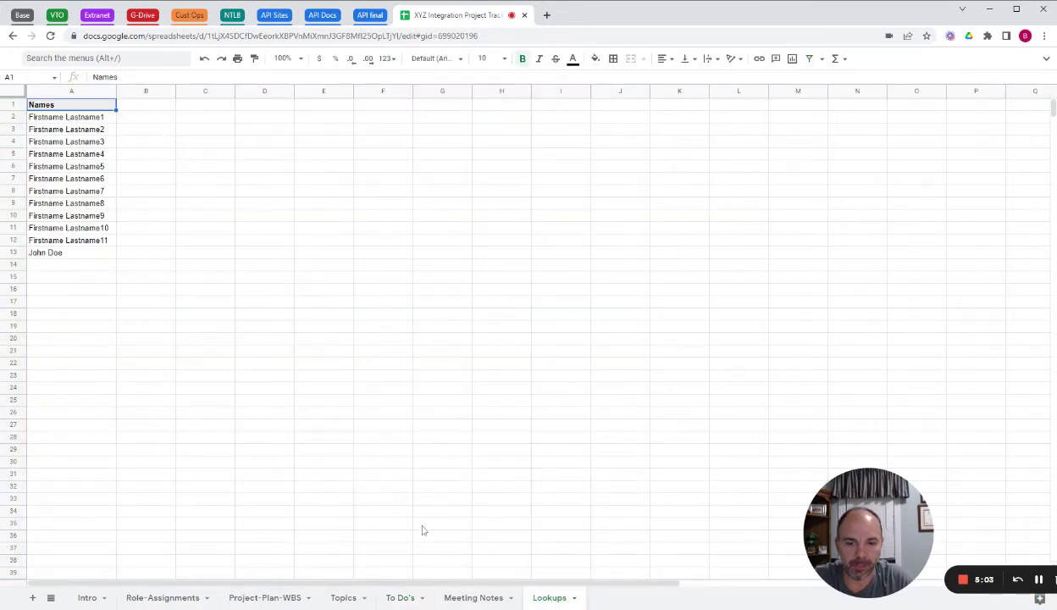
{"action": "left_click", "coordinate": [393, 597]}
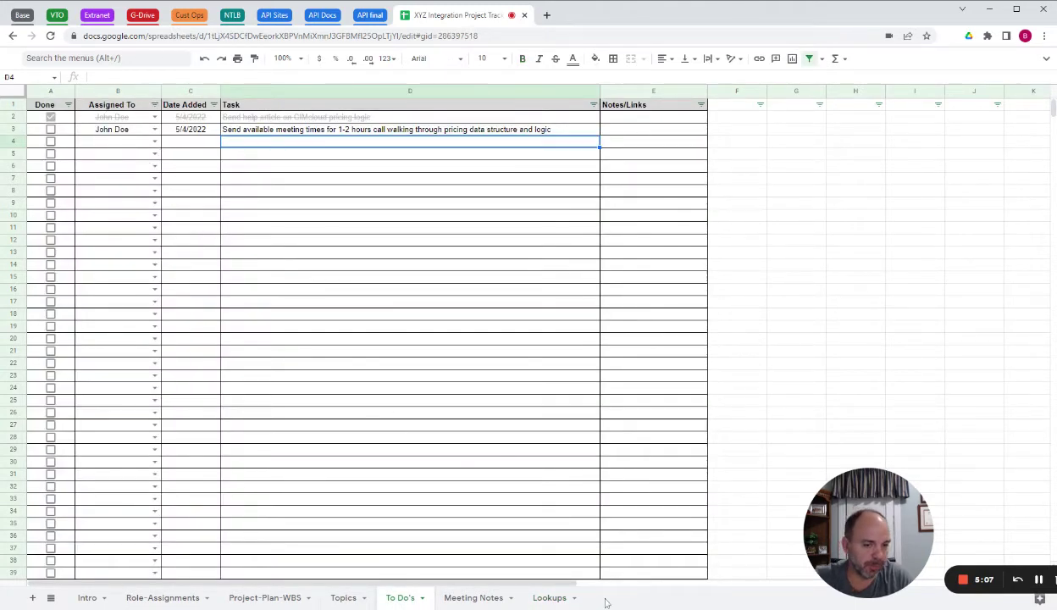
{"action": "left_click", "coordinate": [551, 599]}
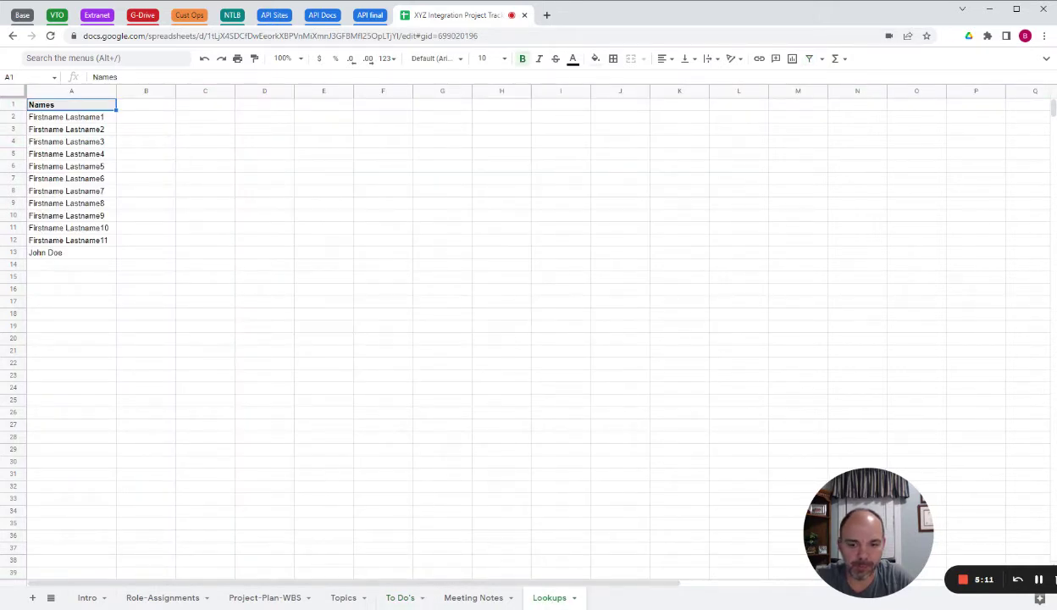
{"action": "left_click", "coordinate": [400, 598]}
Step: Revisit the Intro sheet and view the issues listed on the Topics sheet
{"action": "left_click", "coordinate": [86, 598]}
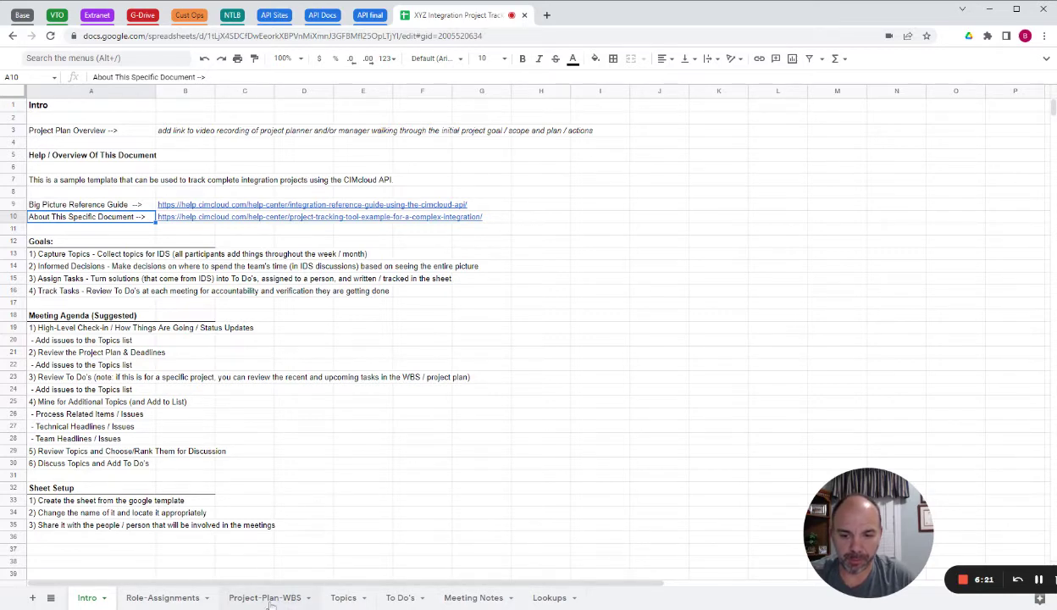
{"action": "left_click", "coordinate": [348, 598]}
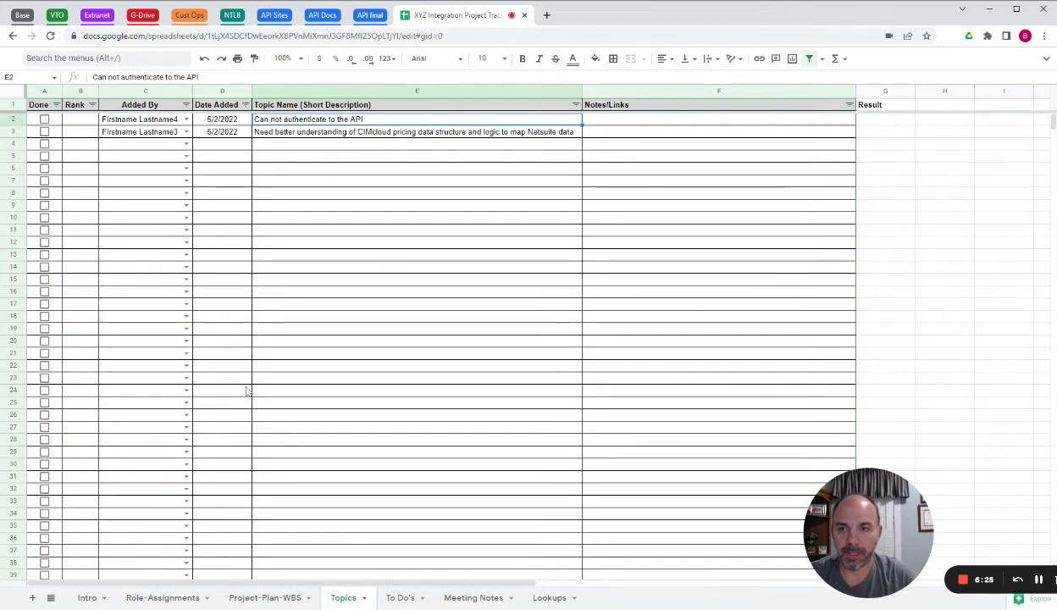
Step: View the Role-Assignments sheet and return to the overview on the Intro sheet
{"action": "left_click", "coordinate": [173, 598]}
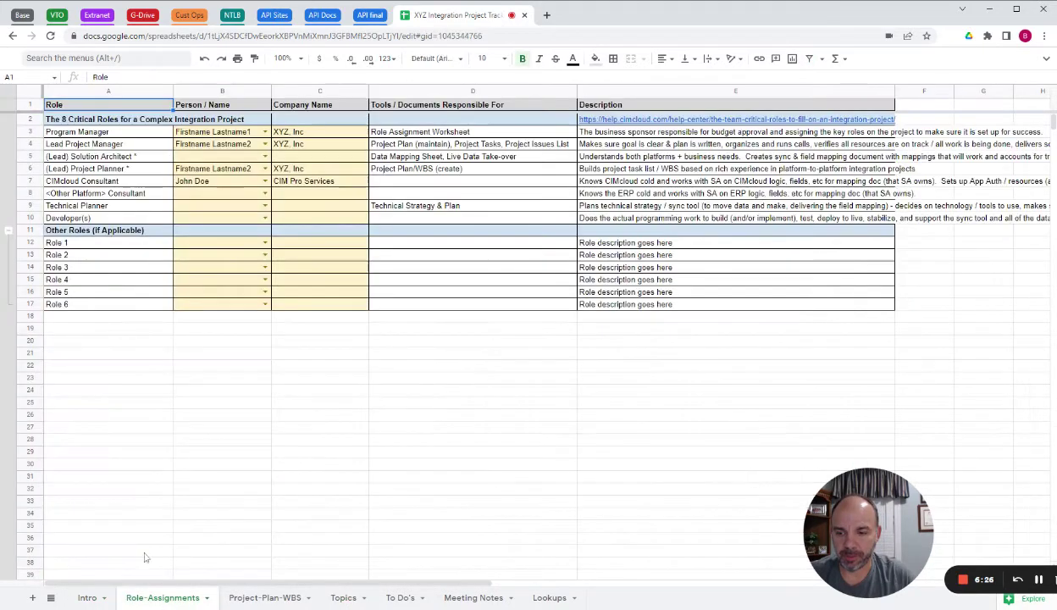
{"action": "left_click", "coordinate": [87, 598]}
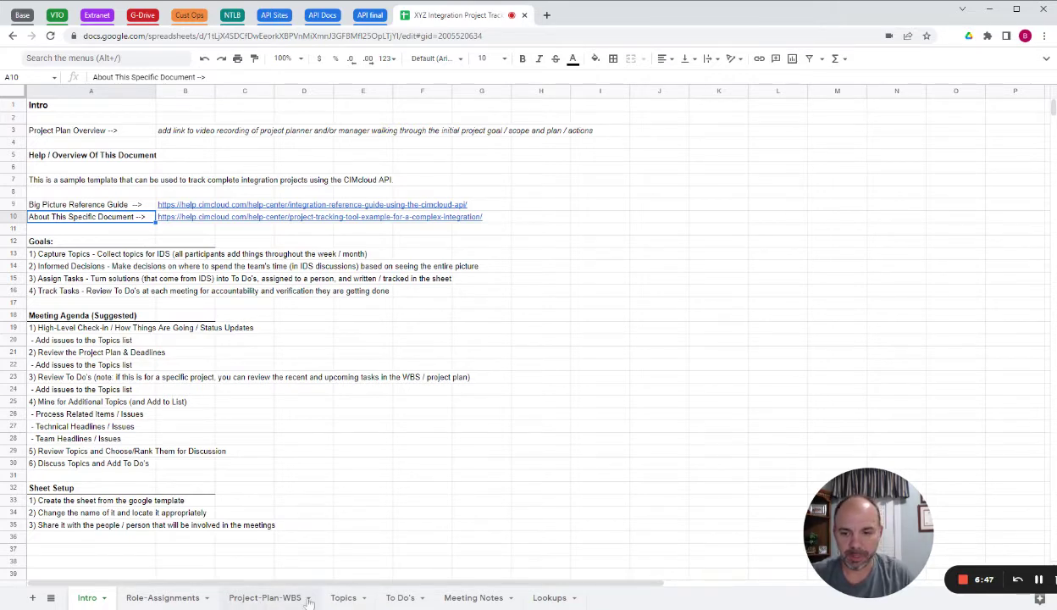
Step: On the Topics sheet, flag both listed topics with an asterisk in the Rank column
{"action": "left_click", "coordinate": [340, 597]}
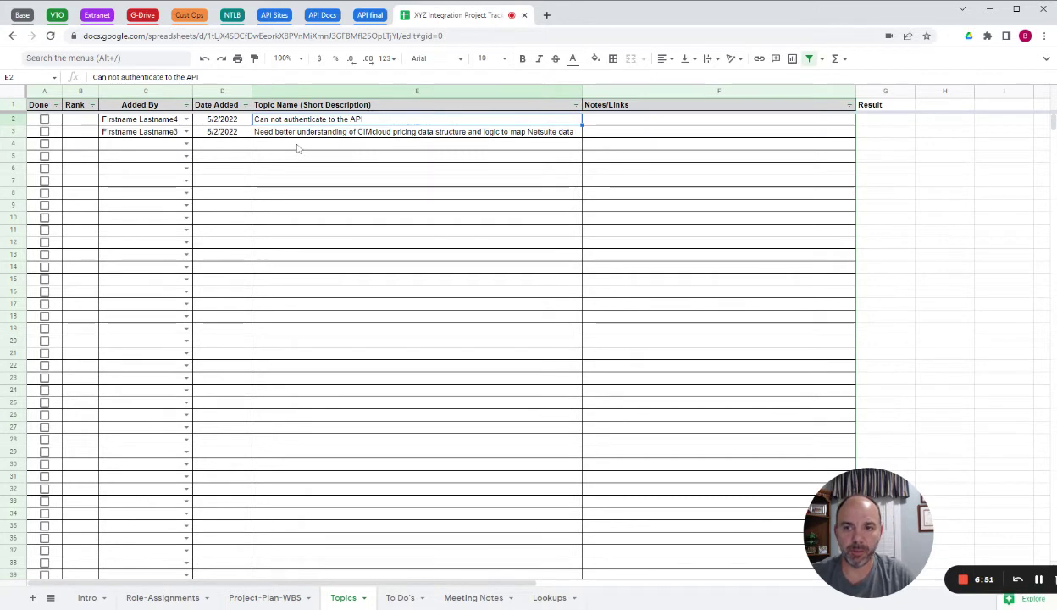
{"action": "left_click", "coordinate": [78, 124]}
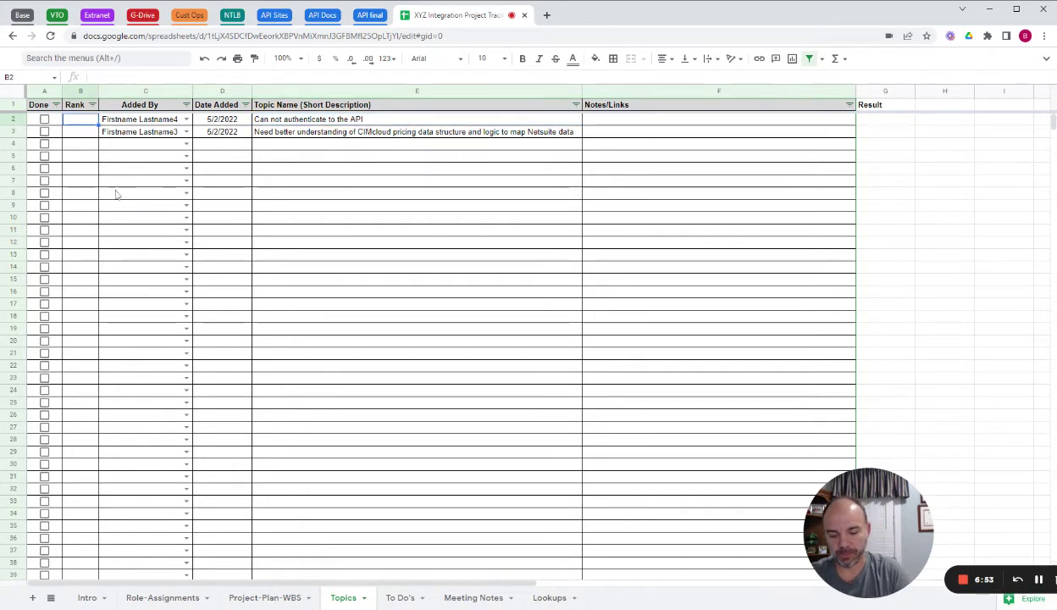
{"action": "type", "text": "*"}
{"action": "key", "text": "Return"}
{"action": "type", "text": "*"}
{"action": "key", "text": "Return"}
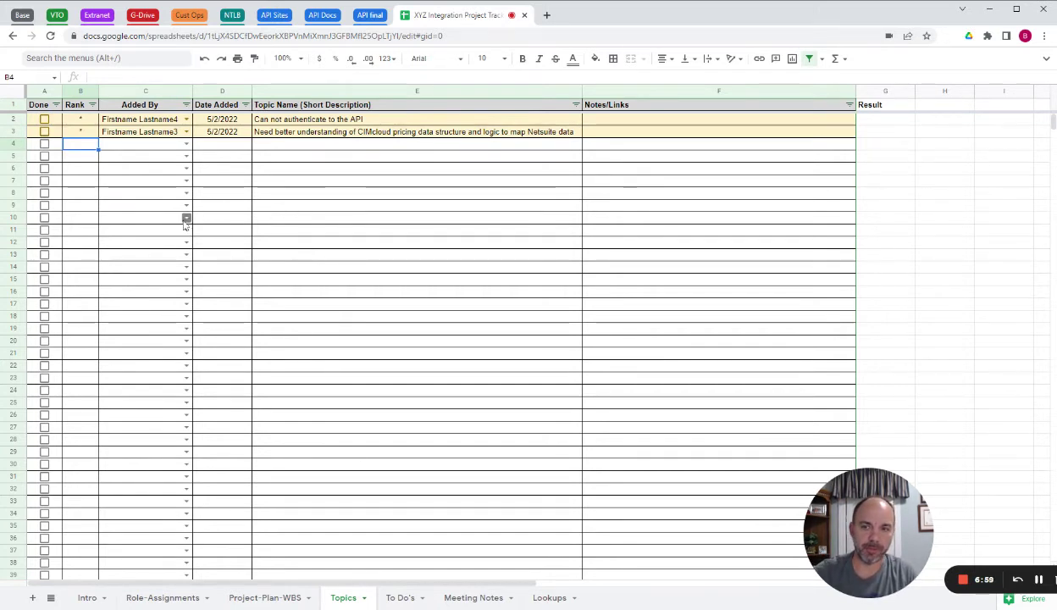
Step: Rank the API authentication topic 2 and the pricing data topic 1, and sort the Rank column in ascending order
{"action": "left_click", "coordinate": [81, 121]}
{"action": "type", "text": "2"}
{"action": "key", "text": "Return"}
{"action": "type", "text": "1"}
{"action": "key", "text": "Return"}
{"action": "left_click", "coordinate": [92, 104]}
{"action": "left_click", "coordinate": [125, 122]}
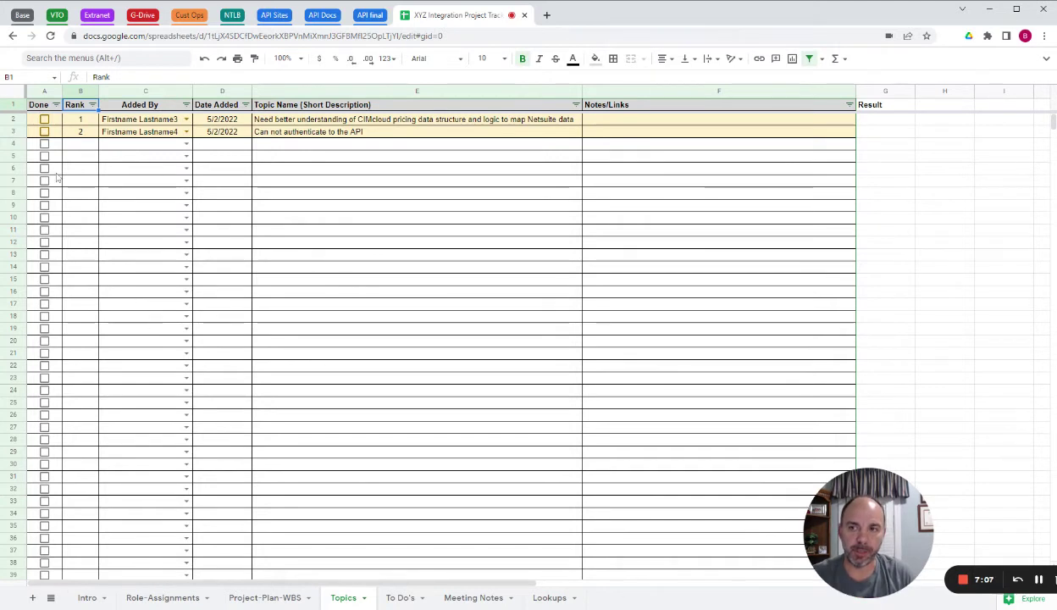
Step: Mark the pricing data topic as done, and undo the completion, sorting and ranking changes on the Topics sheet
{"action": "left_click", "coordinate": [45, 119]}
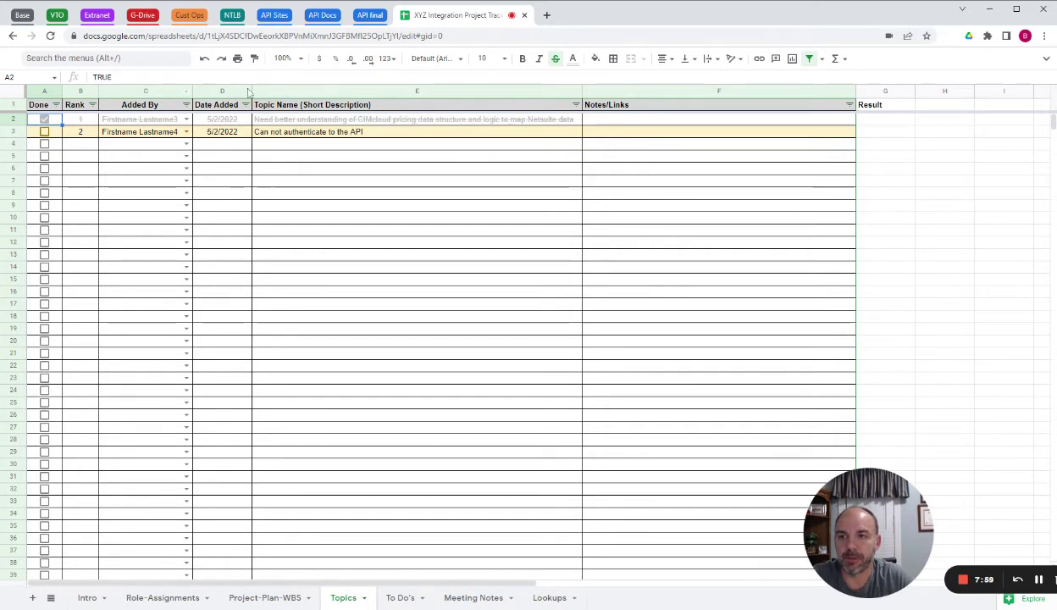
{"action": "left_click", "coordinate": [205, 59]}
{"action": "left_click", "coordinate": [204, 59]}
{"action": "left_click", "coordinate": [204, 59]}
{"action": "left_click", "coordinate": [204, 58]}
{"action": "left_click", "coordinate": [204, 59]}
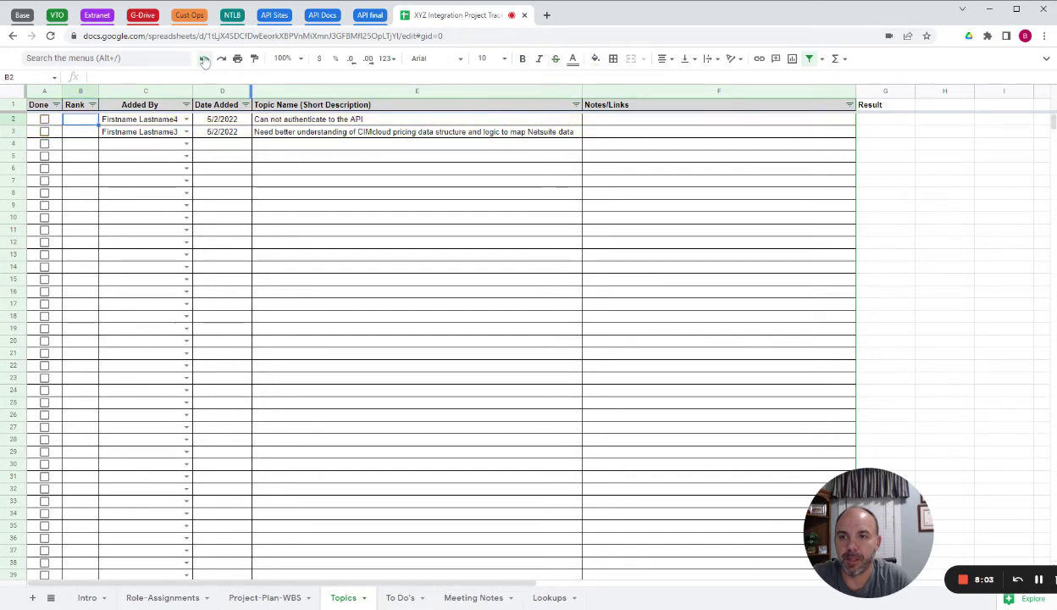
Step: Revisit the Intro sheet, examine the Program Manager's name choices on Role-Assignments, and compare them with the Lookups list
{"action": "left_click", "coordinate": [87, 597]}
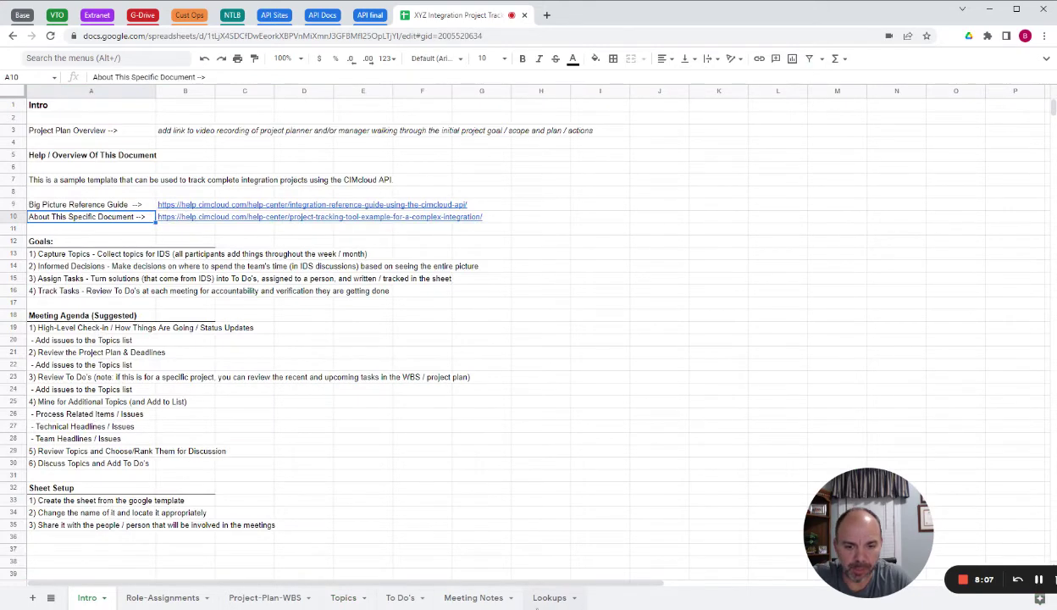
{"action": "left_click", "coordinate": [152, 589]}
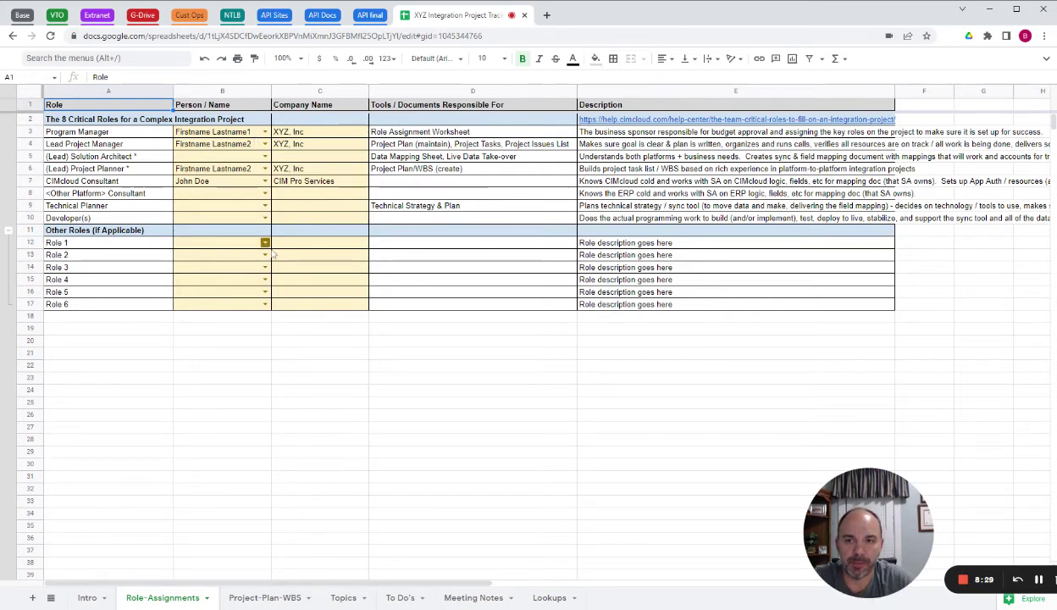
{"action": "left_click", "coordinate": [267, 134]}
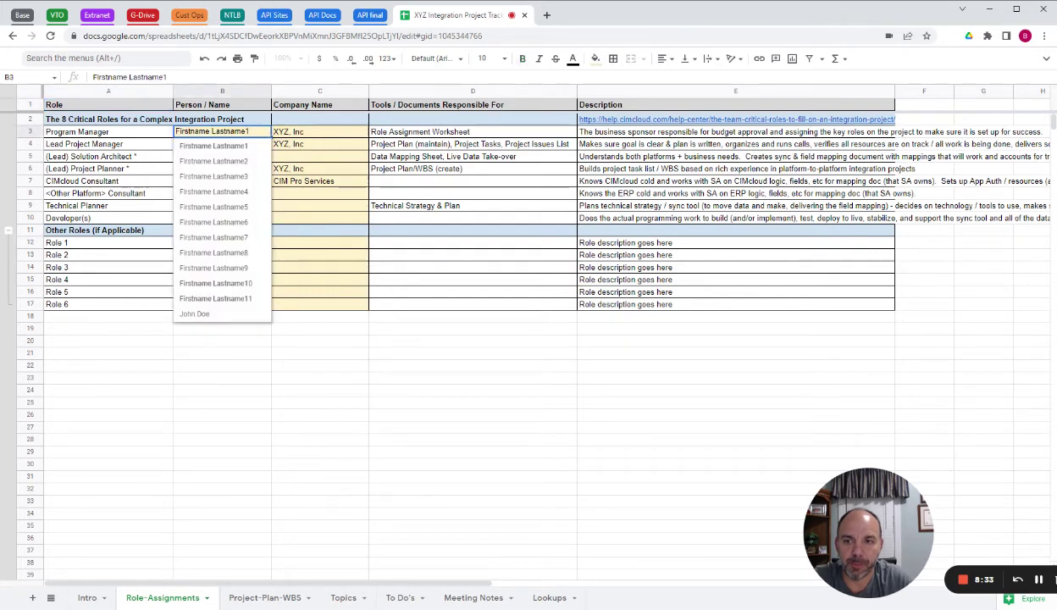
{"action": "left_click", "coordinate": [550, 597]}
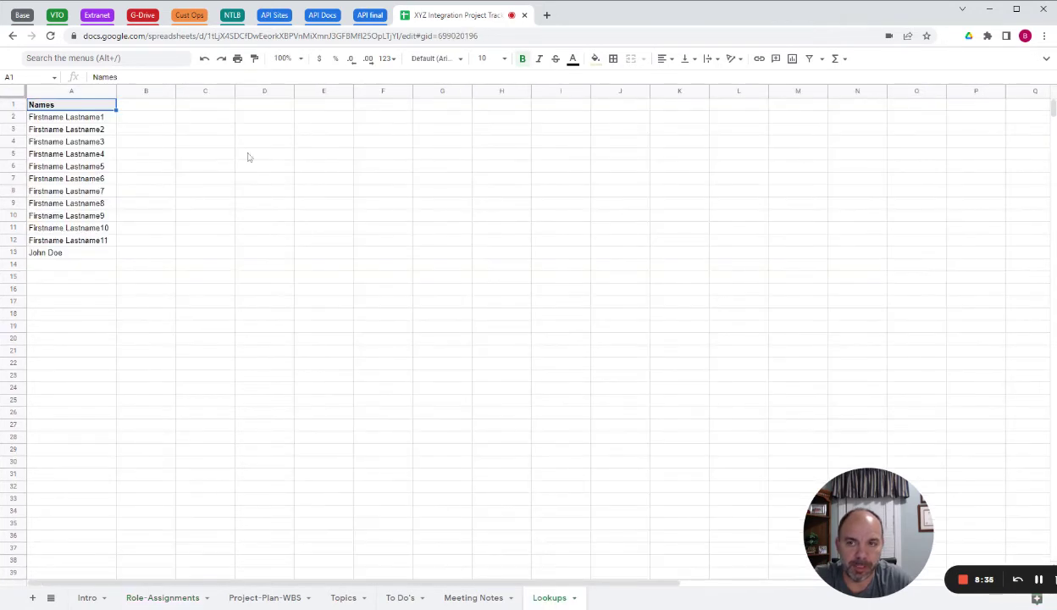
Step: On Role-Assignments, enter a person's name missing from the Lookups list for the Technical Planner, and undo the entry
{"action": "left_click", "coordinate": [165, 594]}
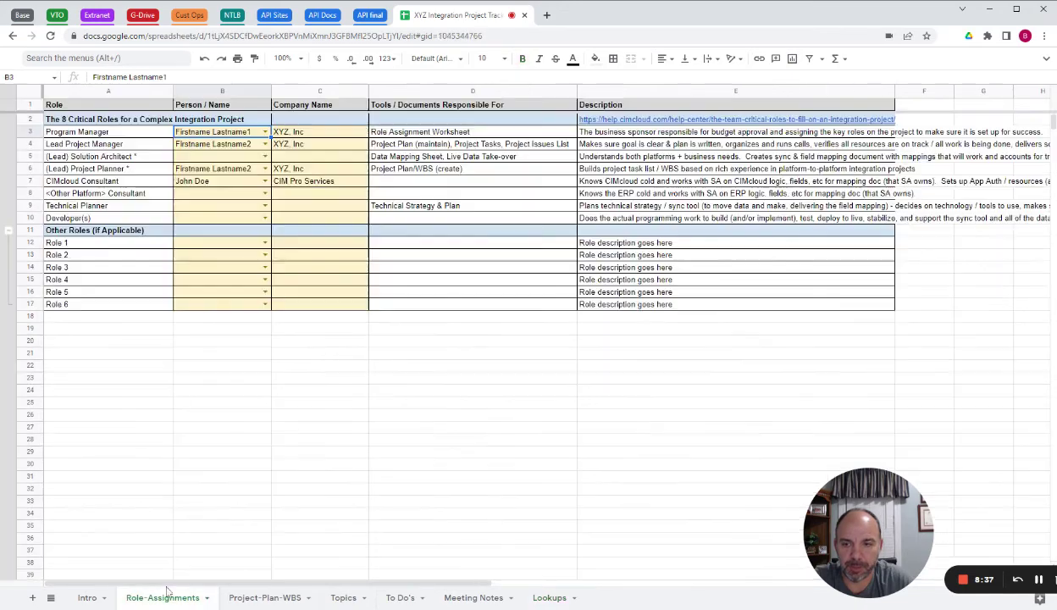
{"action": "left_click", "coordinate": [224, 205]}
{"action": "type", "text": "jo"}
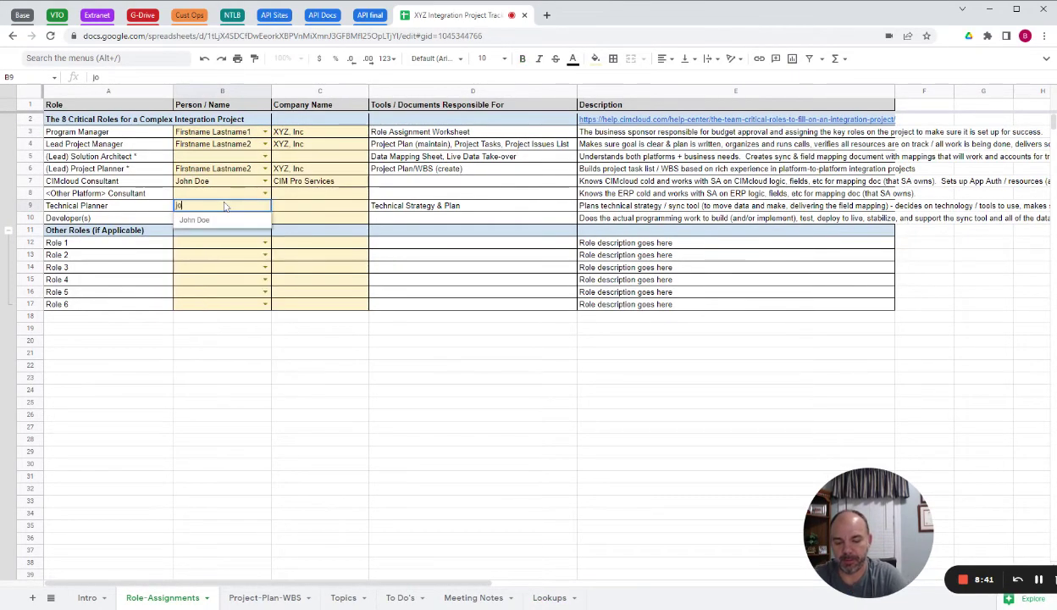
{"action": "type", "text": "hn "}
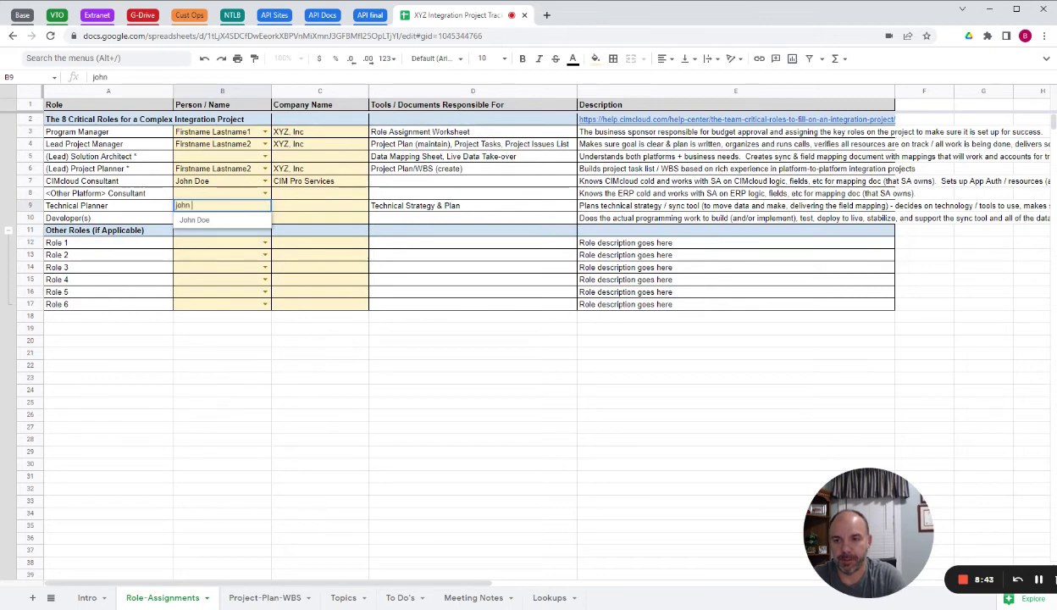
{"action": "type", "text": "Smaith"}
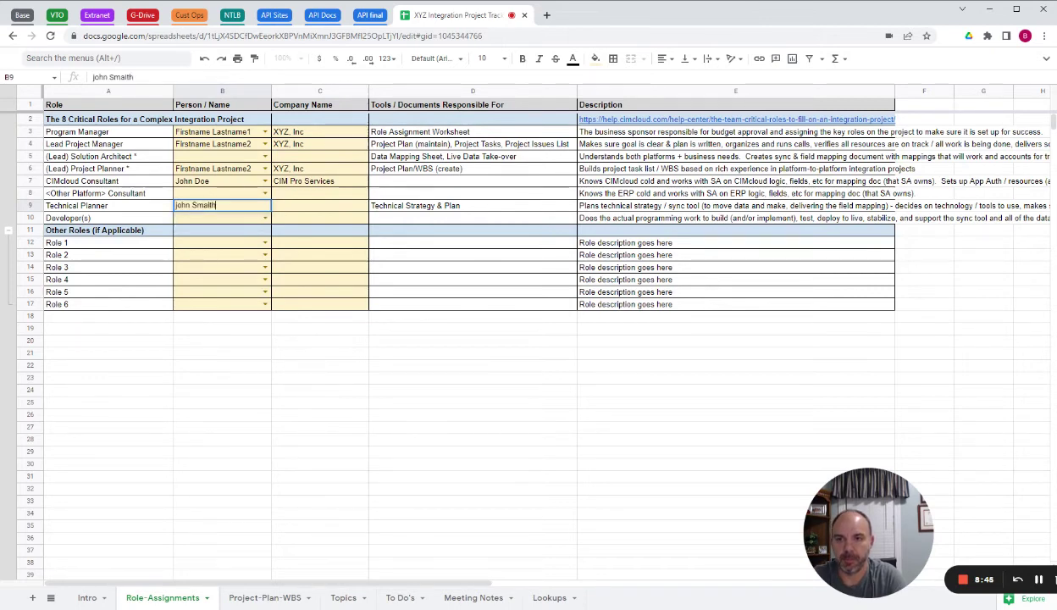
{"action": "key", "text": "BackSpace"}
{"action": "key", "text": "BackSpace"}
{"action": "key", "text": "BackSpace"}
{"action": "key", "text": "BackSpace"}
{"action": "type", "text": "ith"}
{"action": "key", "text": "Return"}
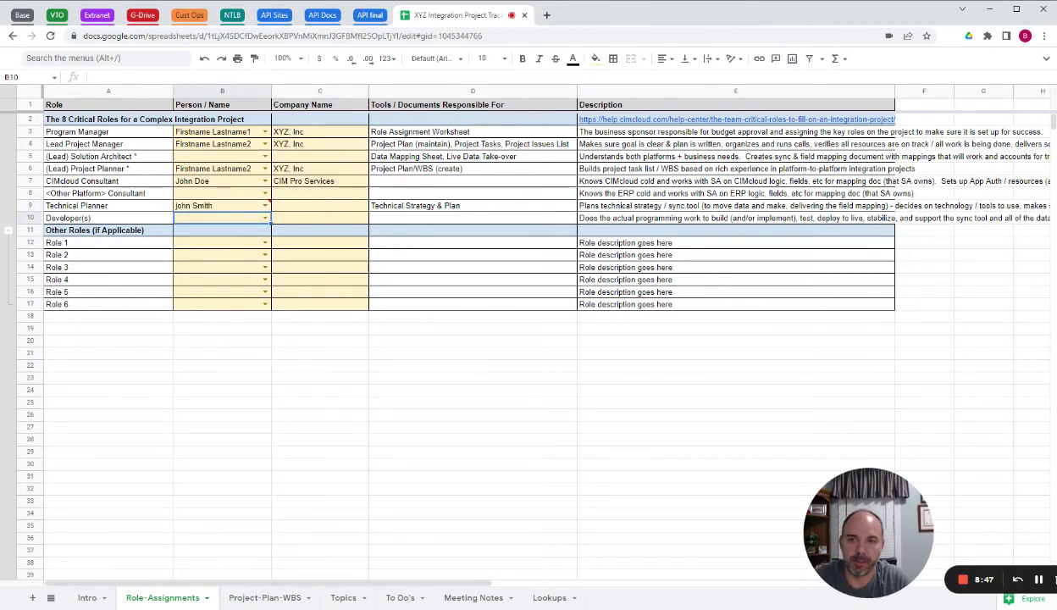
{"action": "left_click", "coordinate": [204, 60]}
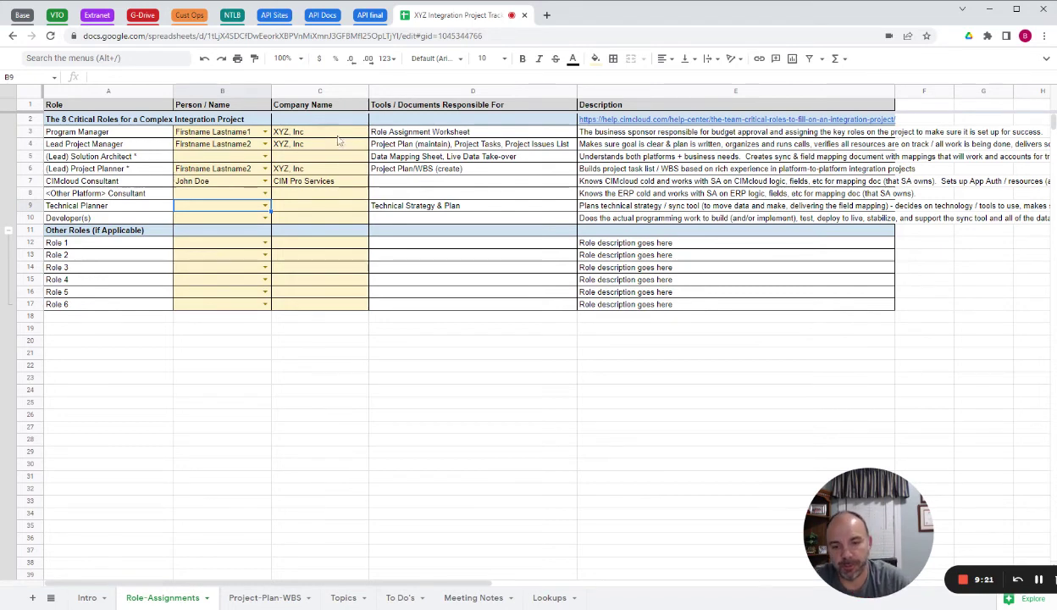
Step: View the Meeting Notes sheet, and preview the critical roles help link on the Role-Assignments sheet
{"action": "left_click", "coordinate": [473, 597]}
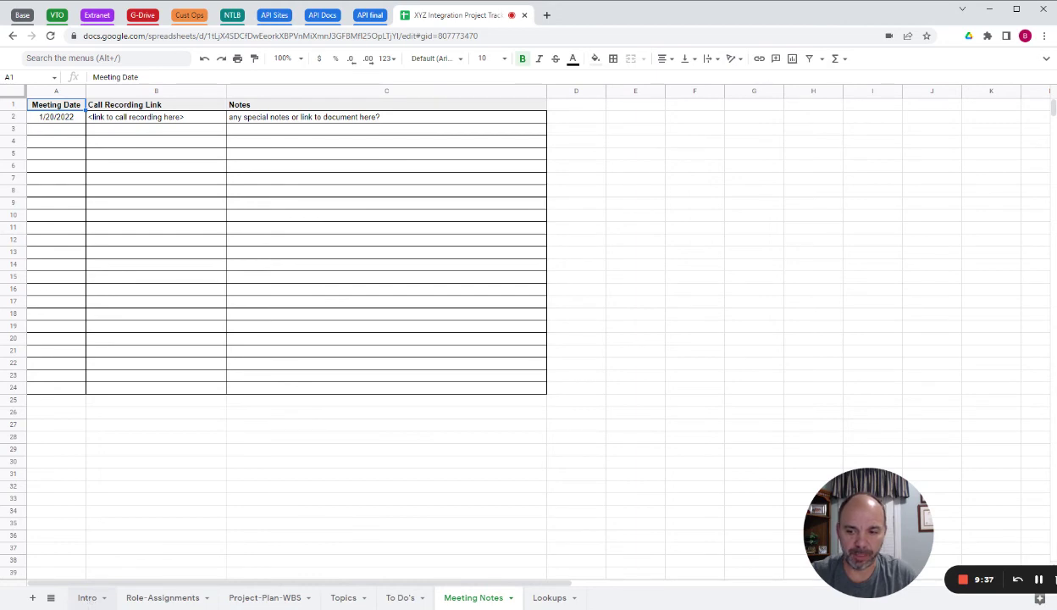
{"action": "left_click", "coordinate": [151, 598]}
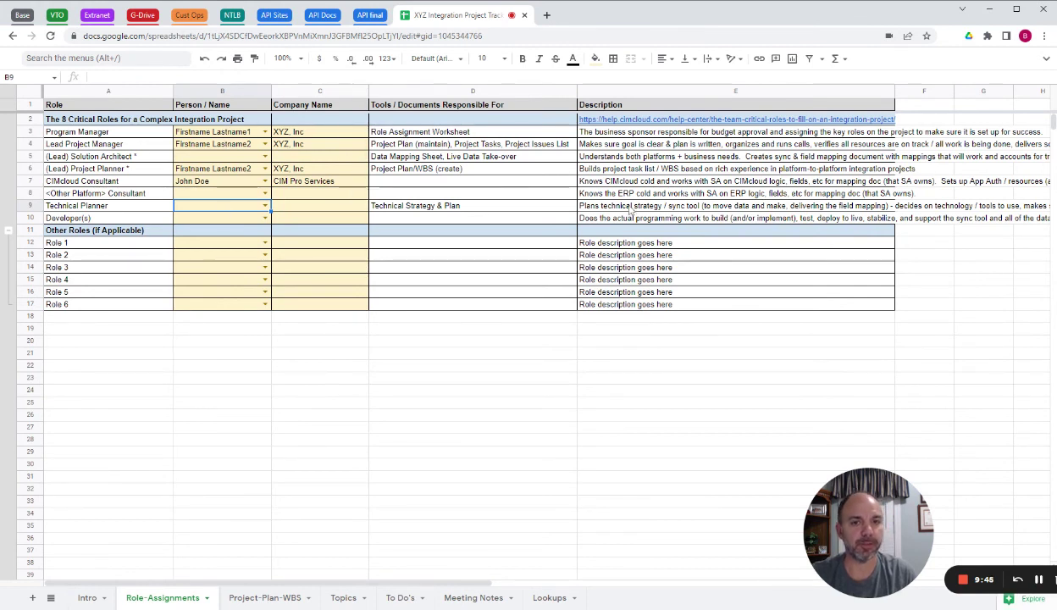
{"action": "mouse_move", "coordinate": [667, 123]}
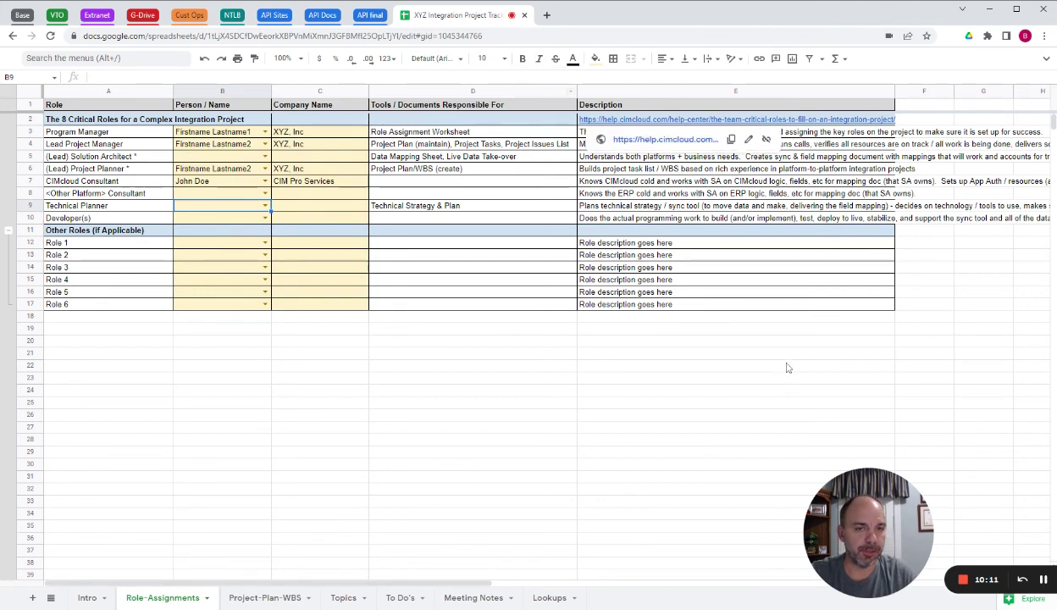
Step: Go back through the previously viewed sheets to the Role-Assignments sheet
{"action": "left_click", "coordinate": [12, 36]}
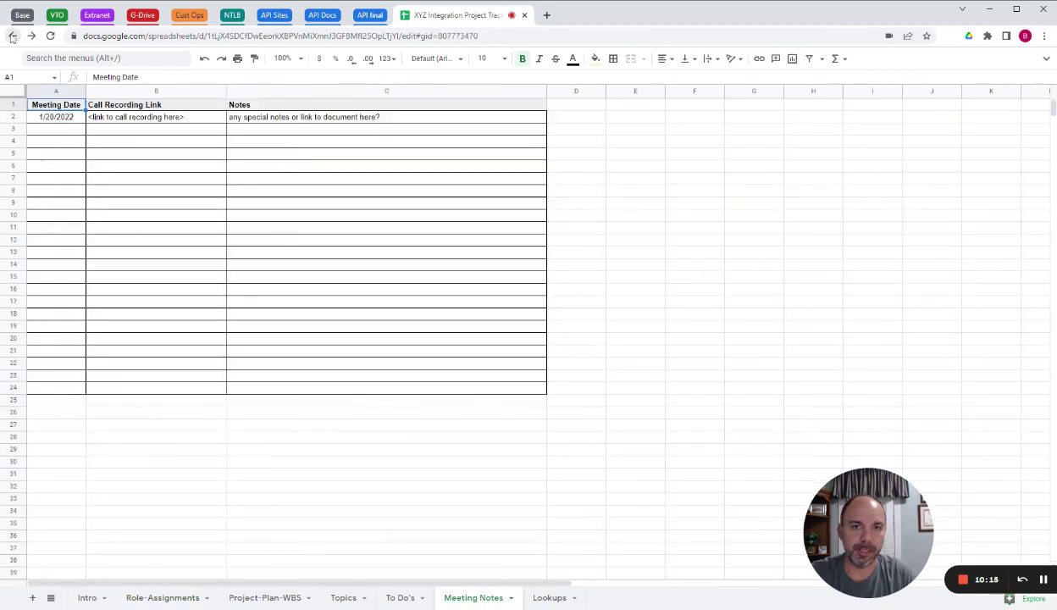
{"action": "left_click", "coordinate": [12, 36]}
{"action": "left_click", "coordinate": [12, 37]}
{"action": "left_click", "coordinate": [12, 37]}
{"action": "left_click_drag", "start_coordinate": [879, 527], "coordinate": [788, 501]}
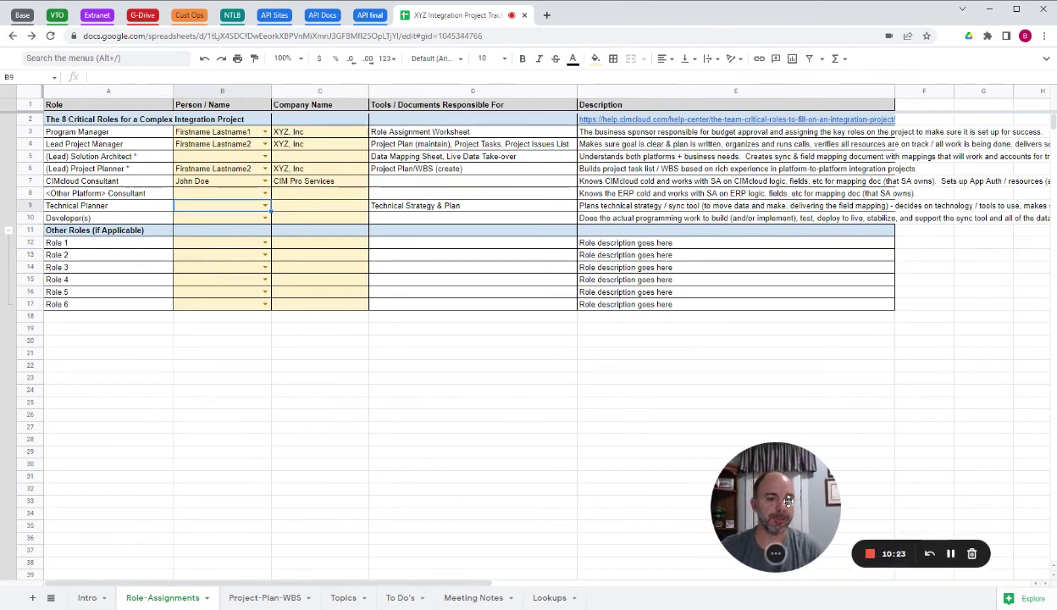